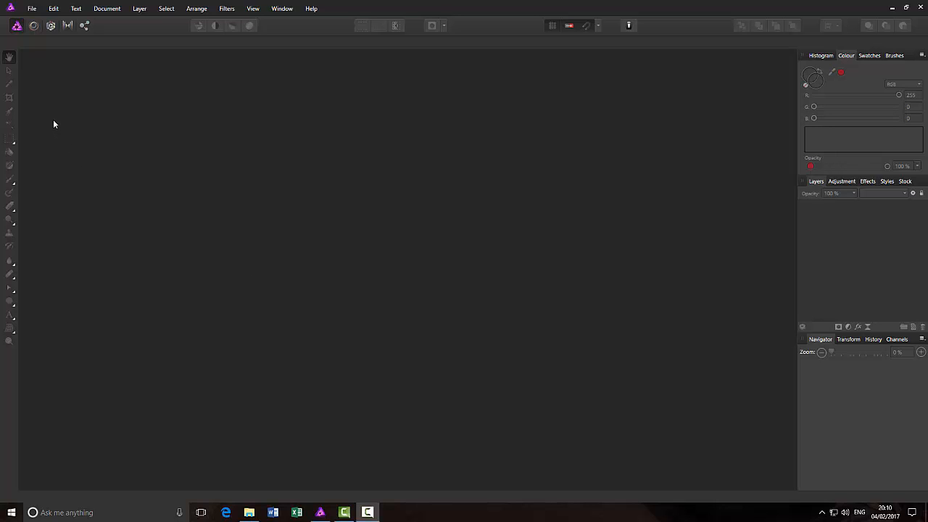
# Create a new 1500 × 1500 px photo document at 192 DPI in RGB/8 with a transparent background.
pyautogui.click(33, 9)
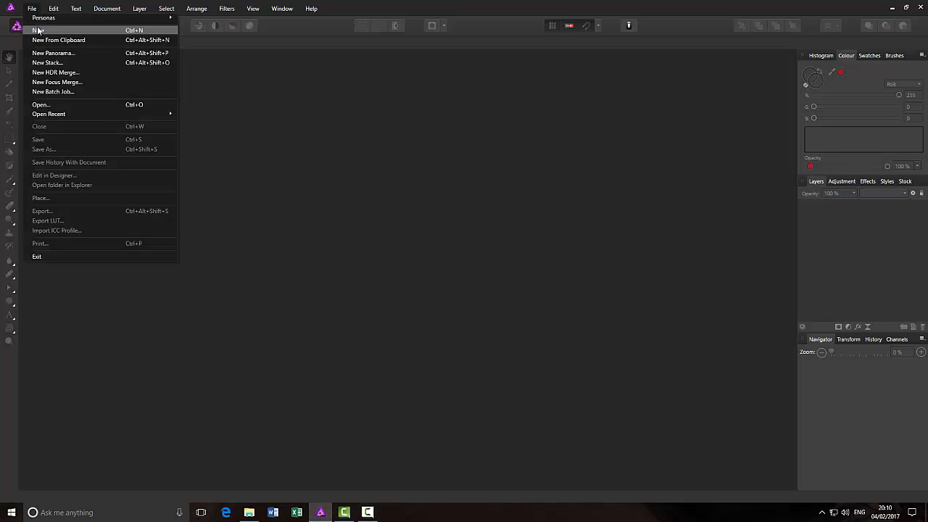
pyautogui.click(39, 31)
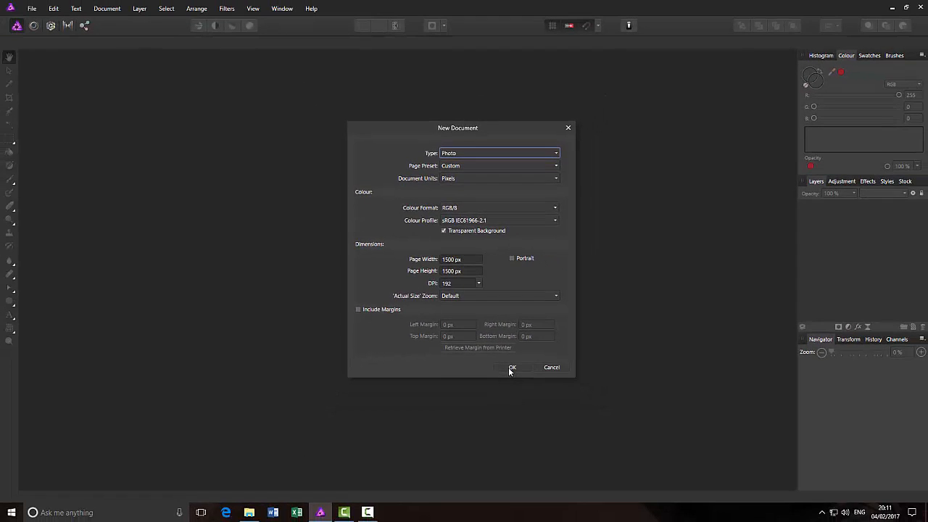
pyautogui.click(511, 368)
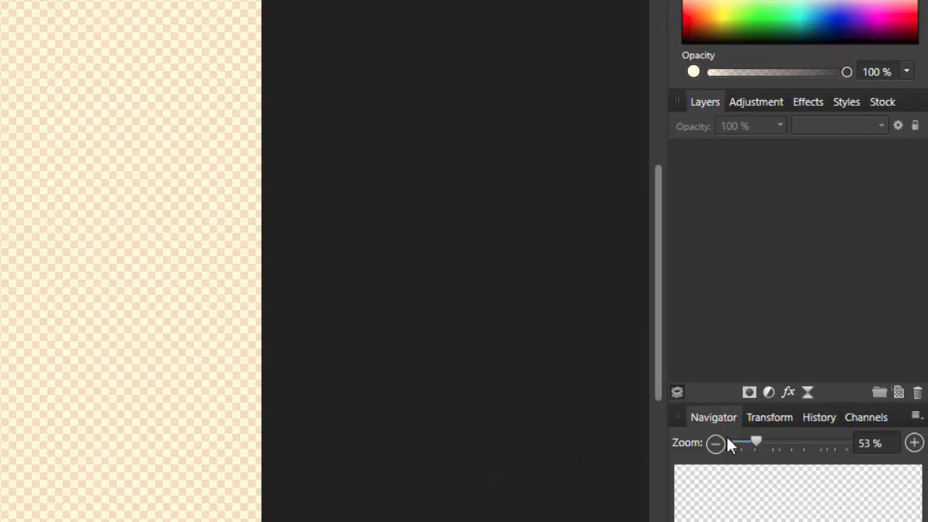
# Add a pixel layer and flood fill it with black as the background.
pyautogui.click(898, 392)
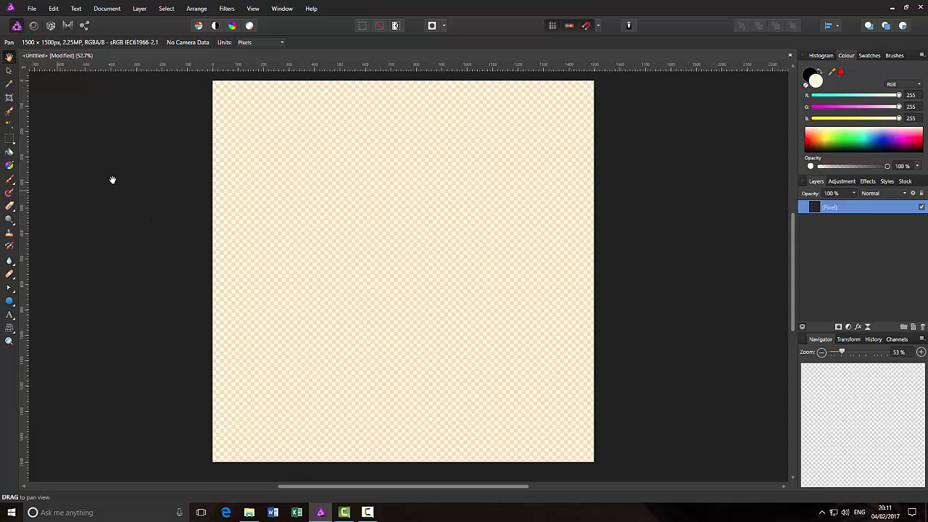
pyautogui.click(9, 152)
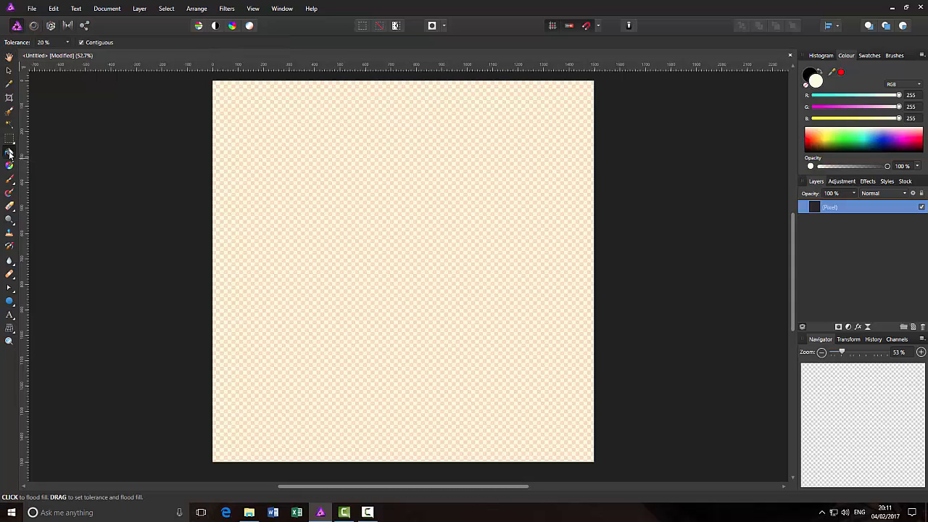
pyautogui.click(819, 73)
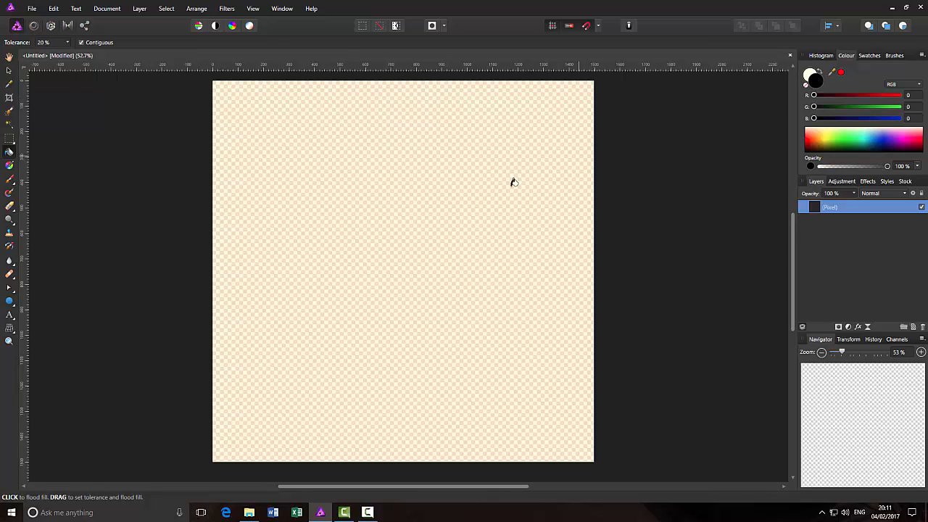
pyautogui.click(418, 205)
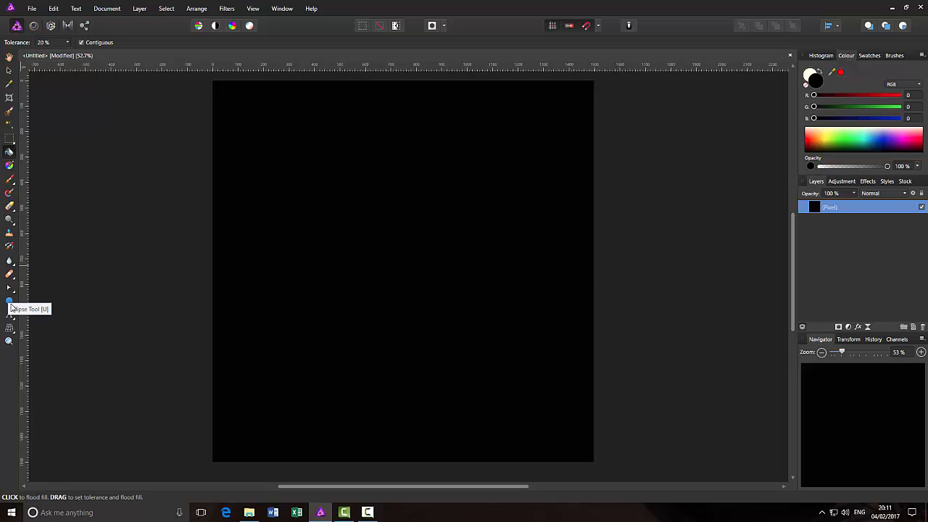
# Add another pixel layer and draw a white circle about 135 px wide near the canvas's left side at mid-height.
pyautogui.click(12, 303)
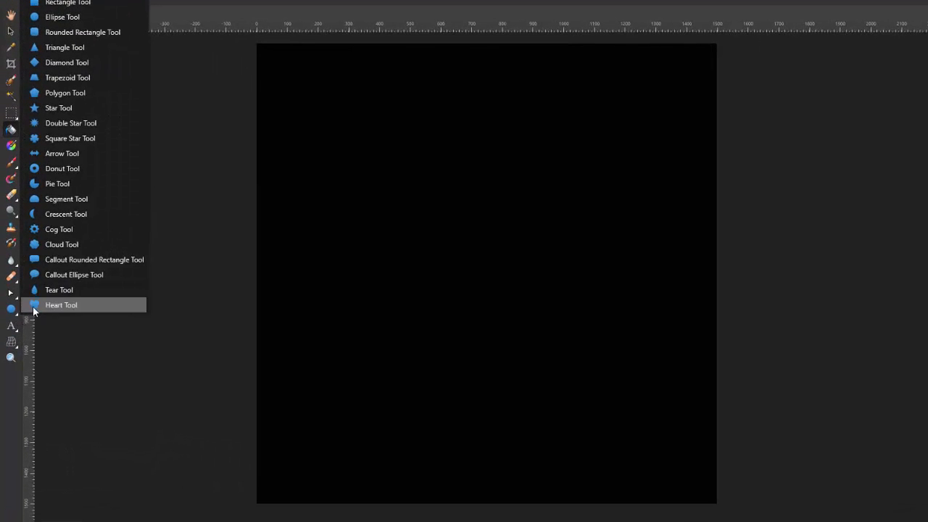
pyautogui.click(65, 19)
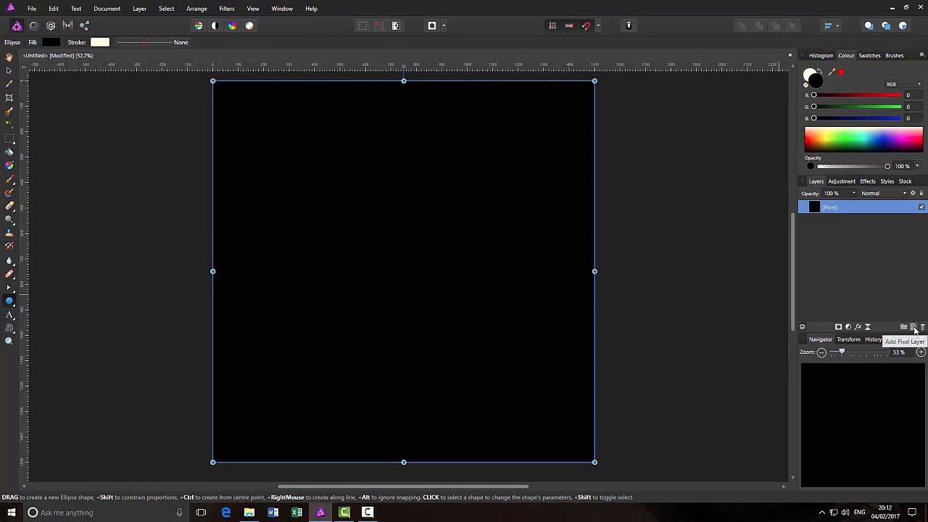
pyautogui.click(915, 330)
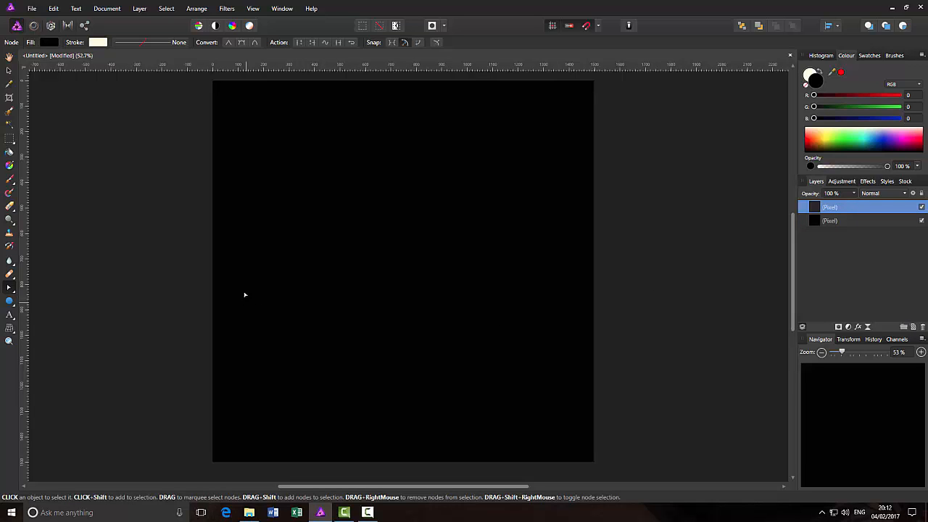
pyautogui.click(821, 73)
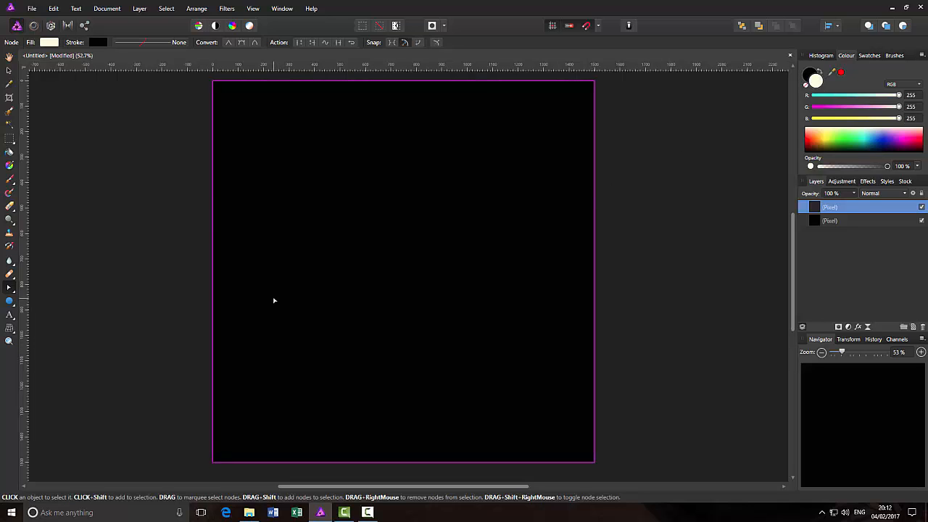
pyautogui.click(10, 300)
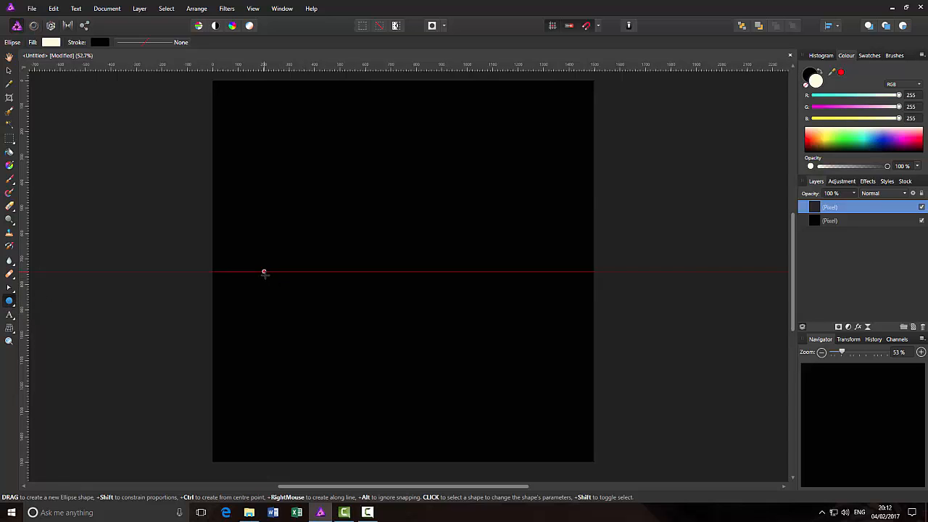
pyautogui.moveTo(264, 273); pyautogui.dragTo(298, 306)
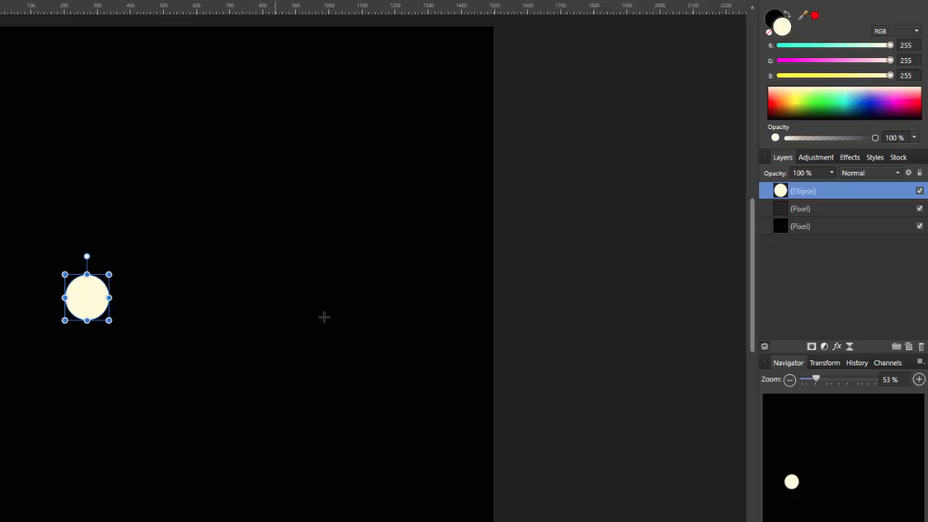
# Delete the empty pixel layer between the ellipse and the black background.
pyautogui.click(827, 208)
pyautogui.rightClick(822, 209)
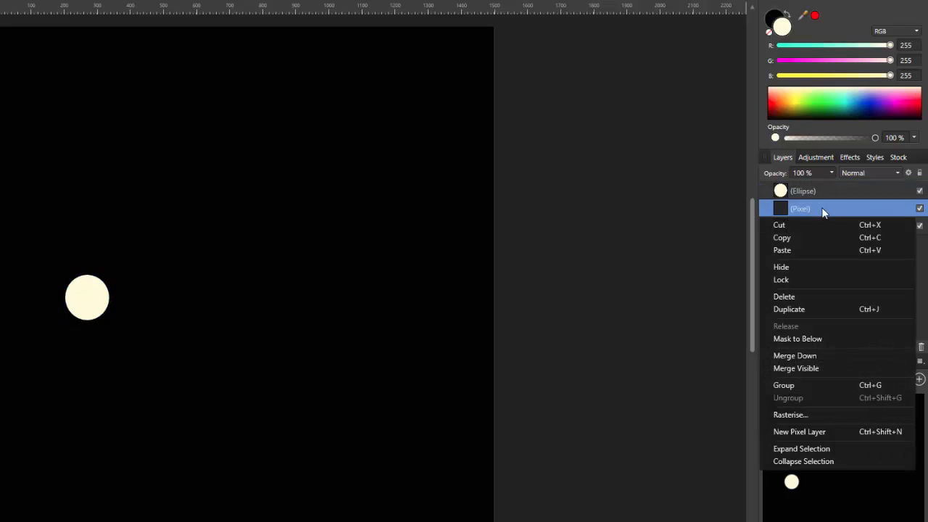
pyautogui.click(790, 294)
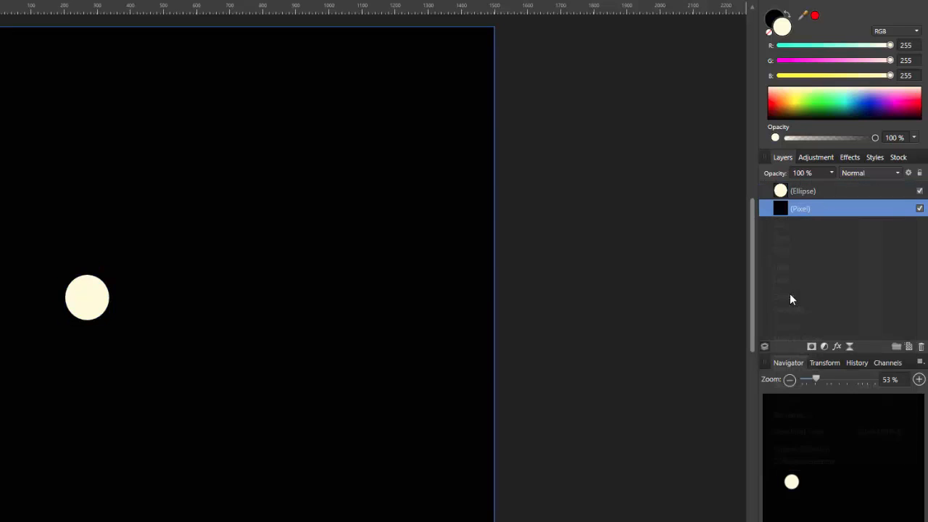
# Select the ellipse layer and shift the white circle slightly up and to the right.
pyautogui.click(852, 190)
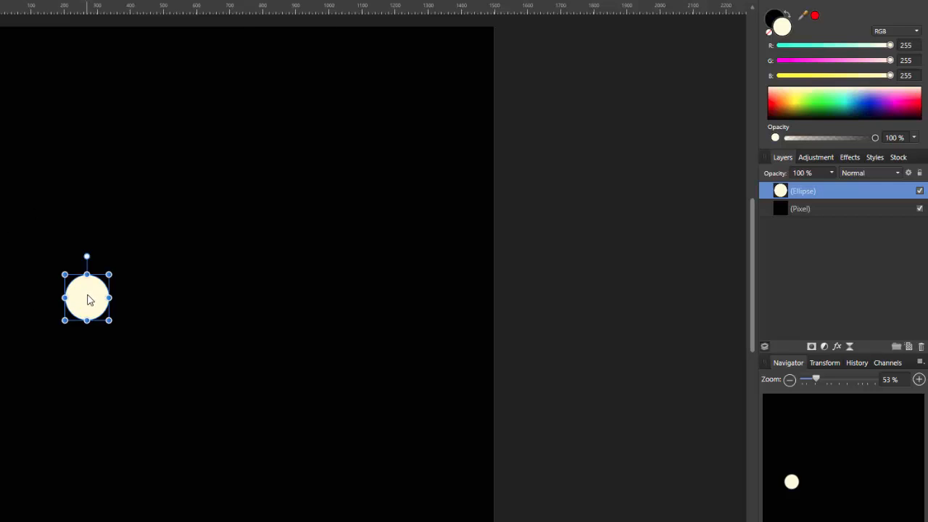
pyautogui.moveTo(88, 302)
pyautogui.mouseDown()
pyautogui.moveTo(100, 310)
pyautogui.moveTo(91, 296)
pyautogui.mouseUp()
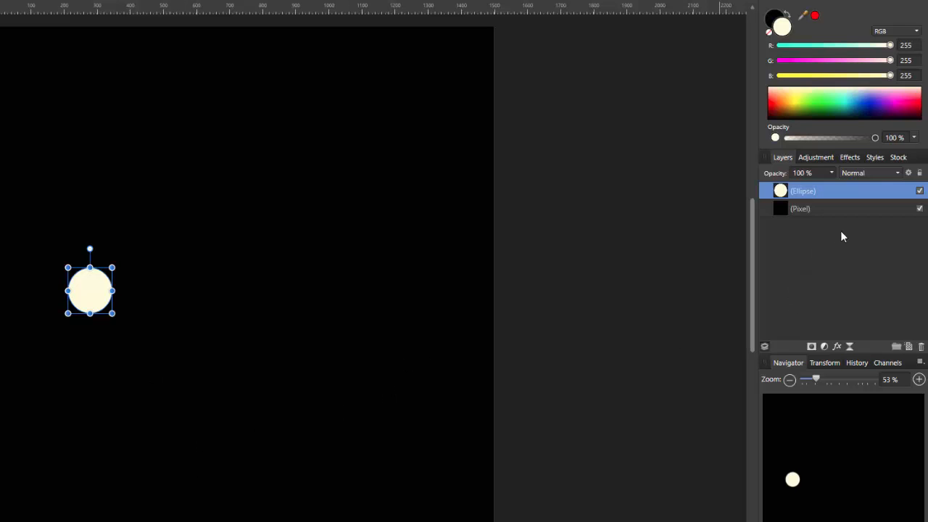
pyautogui.rightClick(837, 189)
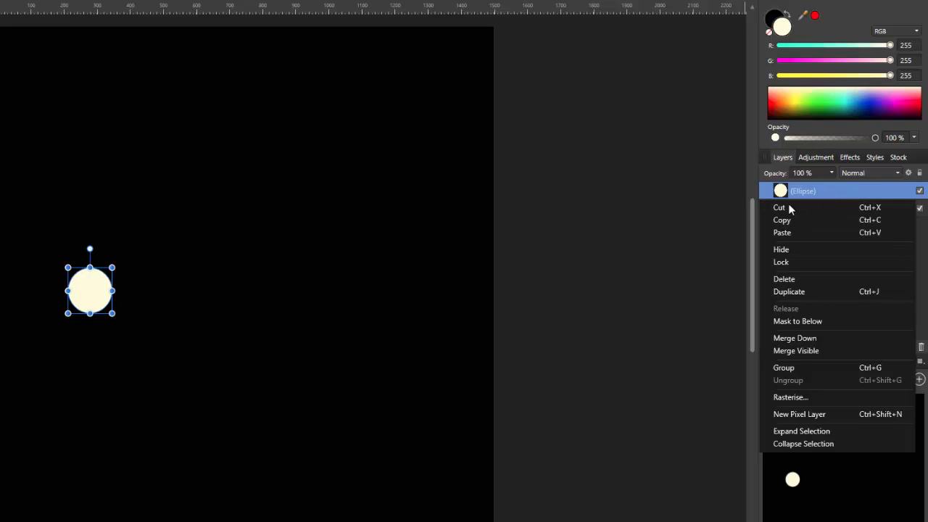
pyautogui.click(93, 298)
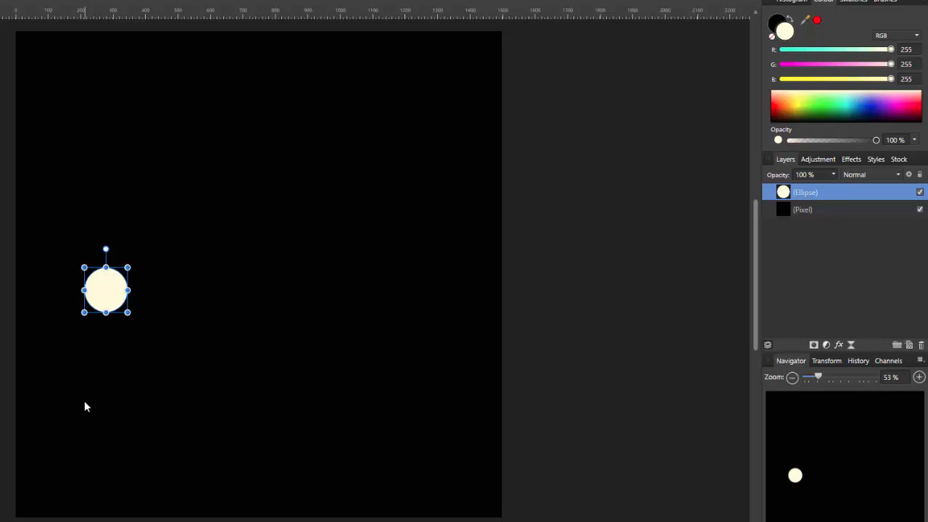
# Duplicate the white circle about ten times in place to build a stack of copies.
pyautogui.hotkey('ctrl', 'j')
pyautogui.hotkey('ctrl', 'j')
pyautogui.hotkey('ctrl', 'j')
pyautogui.hotkey('ctrl', 'j')
pyautogui.hotkey('ctrl', 'j')
pyautogui.hotkey('ctrl', 'j')
pyautogui.hotkey('ctrl', 'j')
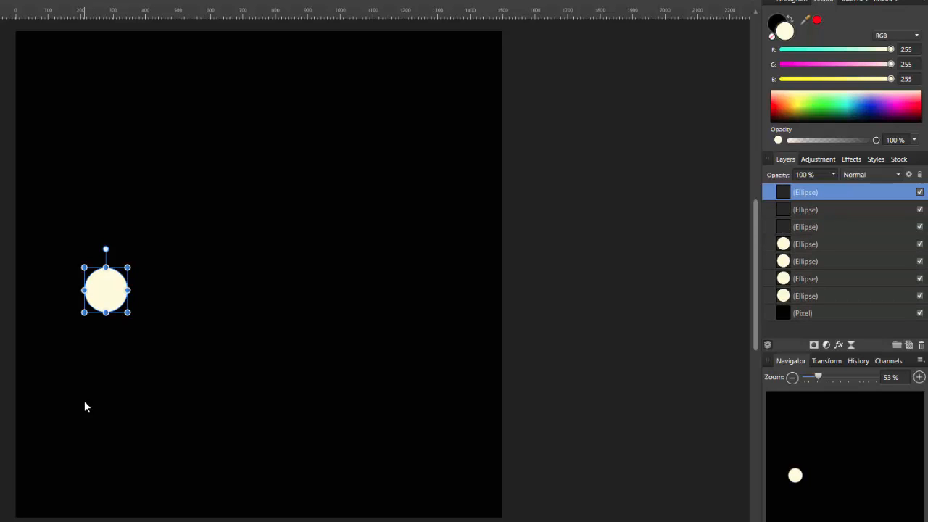
pyautogui.hotkey('ctrl', 'j')
pyautogui.hotkey('ctrl', 'j')
pyautogui.hotkey('ctrl', 'j')
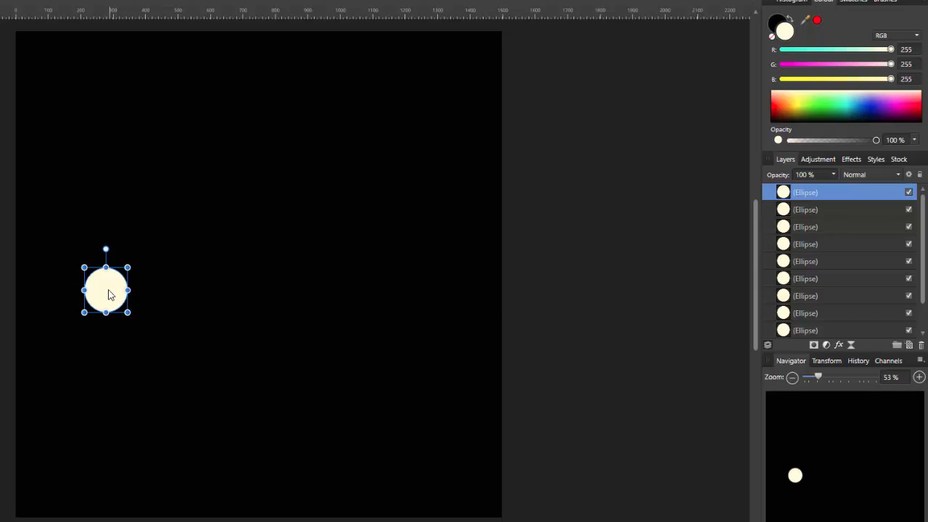
# Move the topmost circle copy to the canvas's upper centre, enlarge it to about 400 px wide and set its layer opacity to 50%.
pyautogui.moveTo(110, 293); pyautogui.dragTo(247, 230)
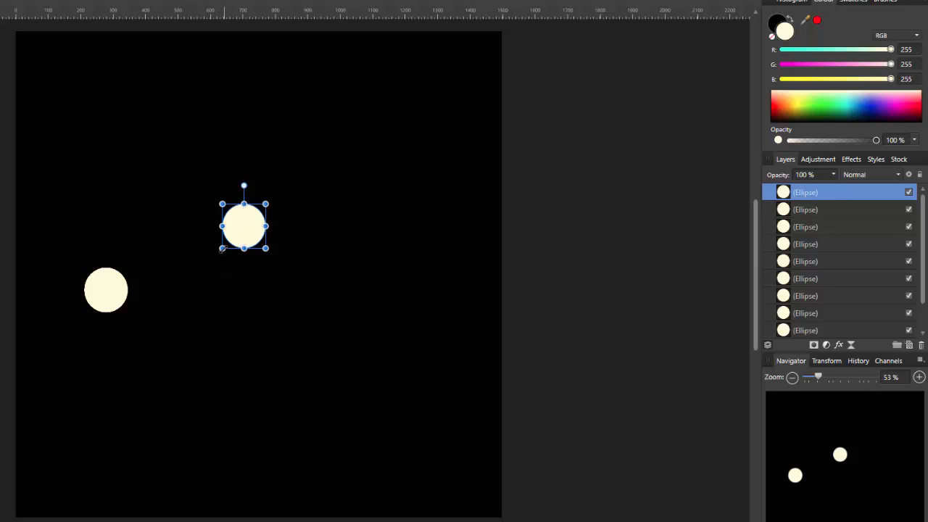
pyautogui.moveTo(223, 249); pyautogui.dragTo(179, 290)
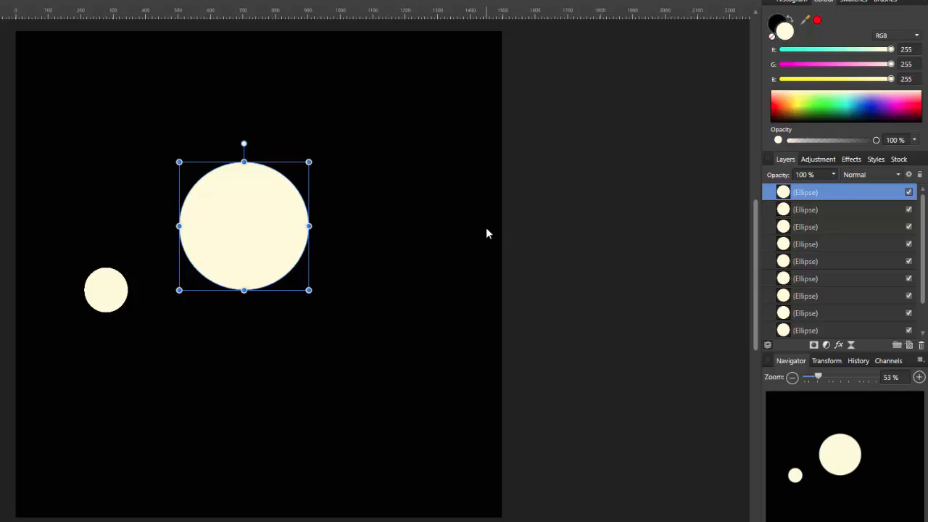
pyautogui.click(833, 174)
pyautogui.moveTo(834, 186); pyautogui.dragTo(792, 191)
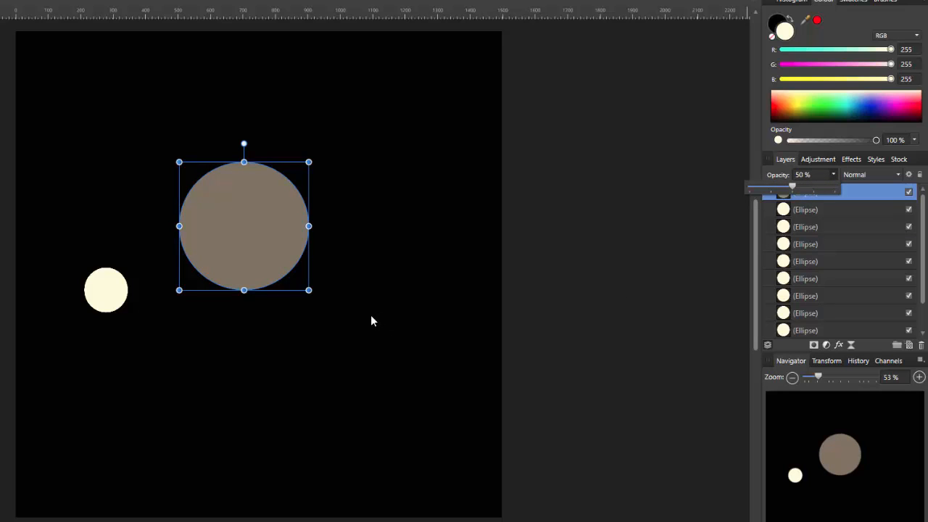
# Place another circle copy over the large circle's right edge, enlarge it to about 190 px wide and set its layer opacity to 85%.
pyautogui.click(104, 303)
pyautogui.click(105, 304)
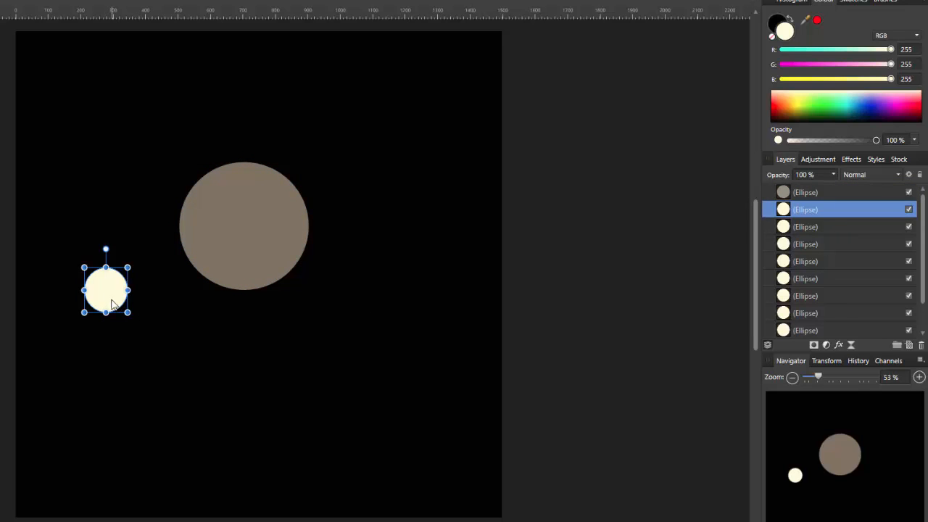
pyautogui.moveTo(120, 300); pyautogui.dragTo(320, 240)
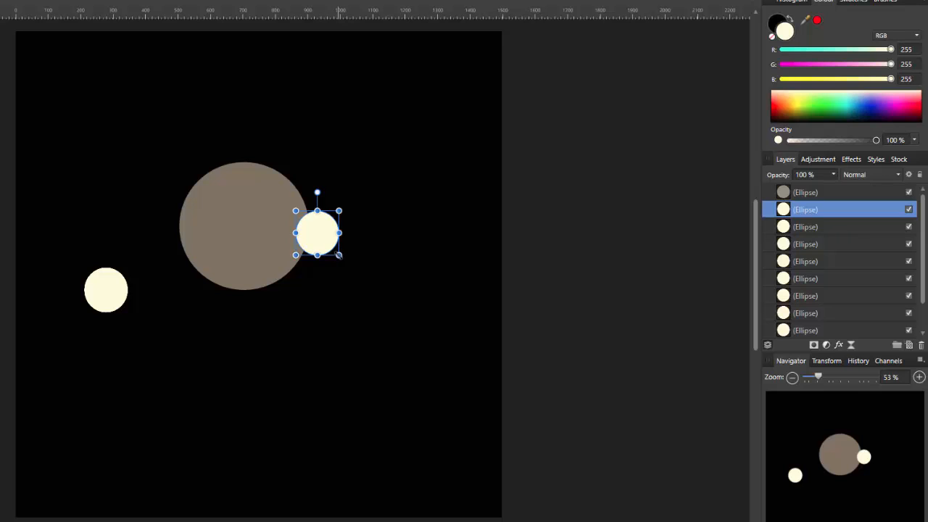
pyautogui.moveTo(339, 257); pyautogui.dragTo(353, 269)
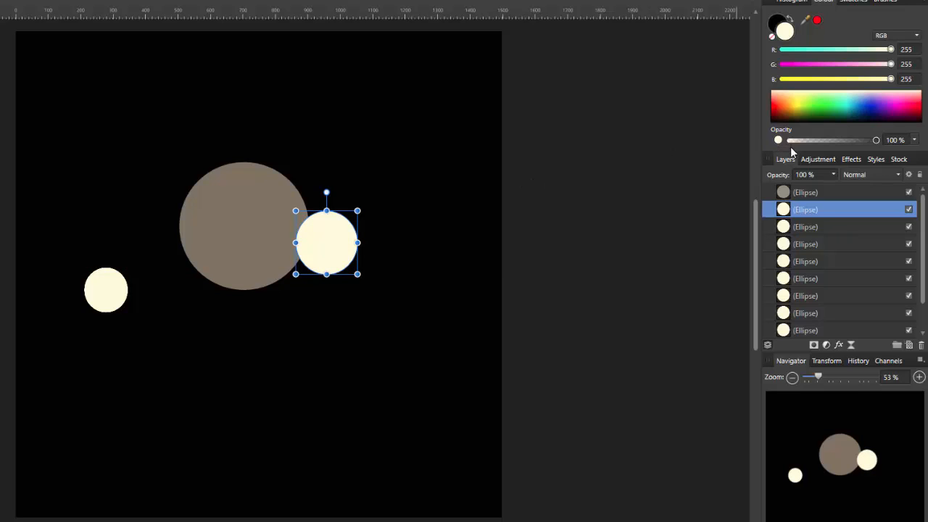
pyautogui.click(833, 178)
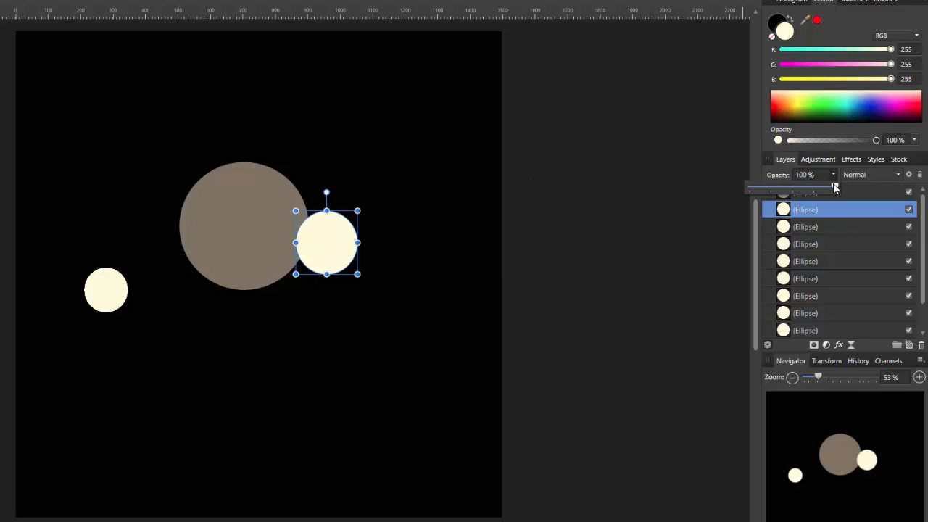
pyautogui.moveTo(833, 183); pyautogui.dragTo(822, 190)
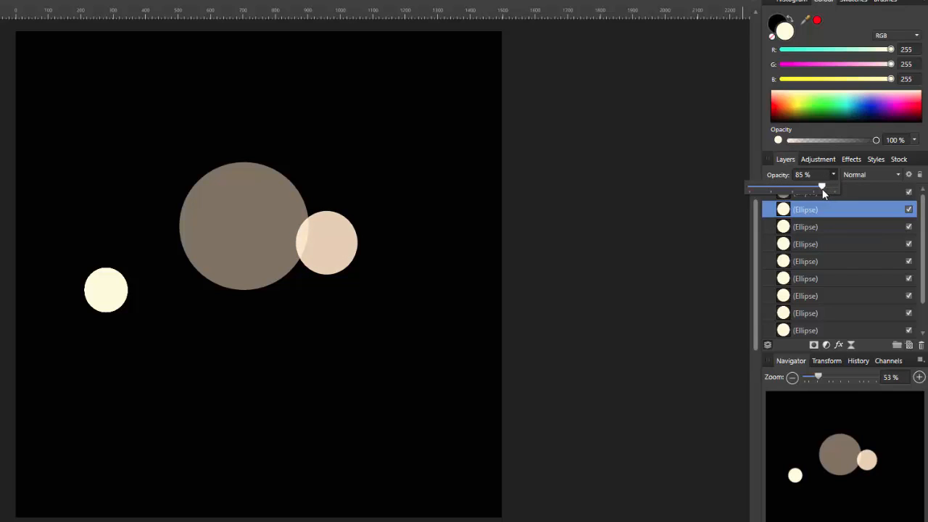
pyautogui.moveTo(822, 190); pyautogui.dragTo(822, 190)
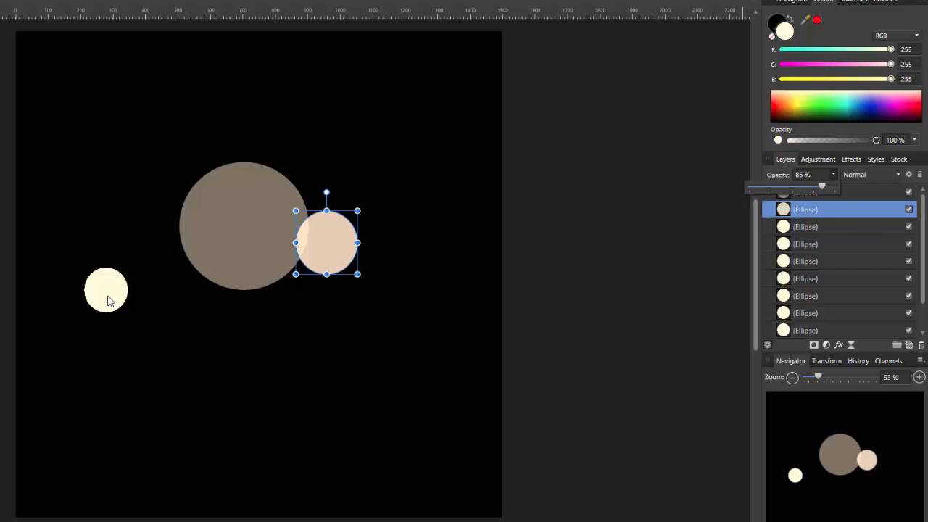
# Place a third circle copy just below the large circle, enlarge it to about 460 px wide and set its layer opacity to 35%.
pyautogui.moveTo(108, 297); pyautogui.dragTo(113, 320)
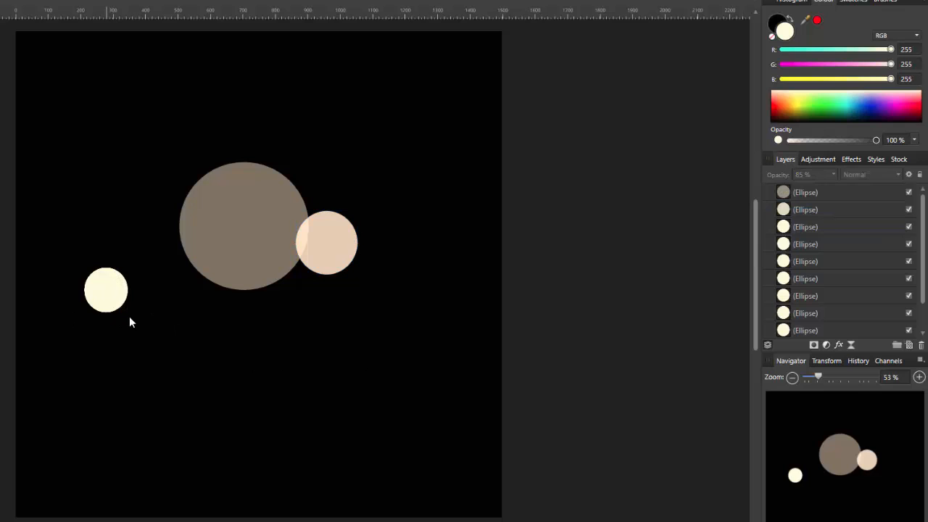
pyautogui.click(109, 281)
pyautogui.moveTo(105, 305); pyautogui.dragTo(280, 303)
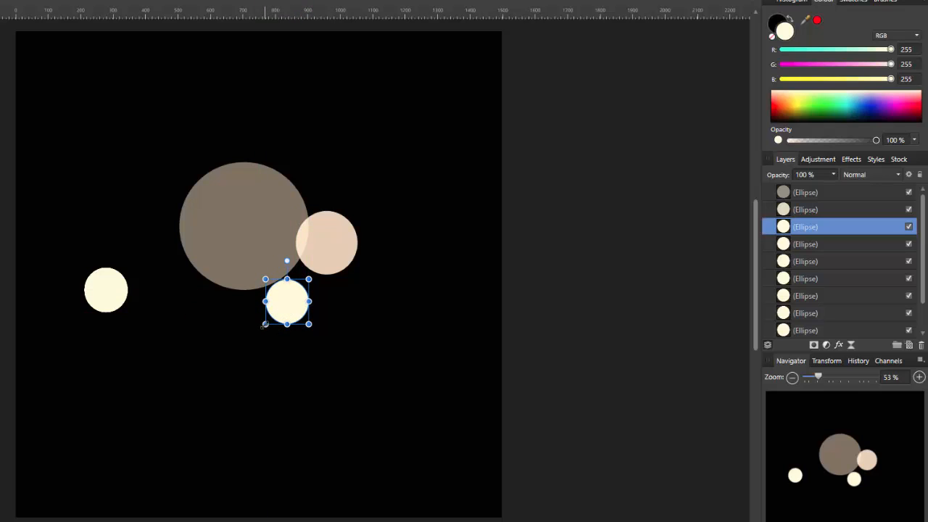
pyautogui.moveTo(263, 325); pyautogui.dragTo(136, 409)
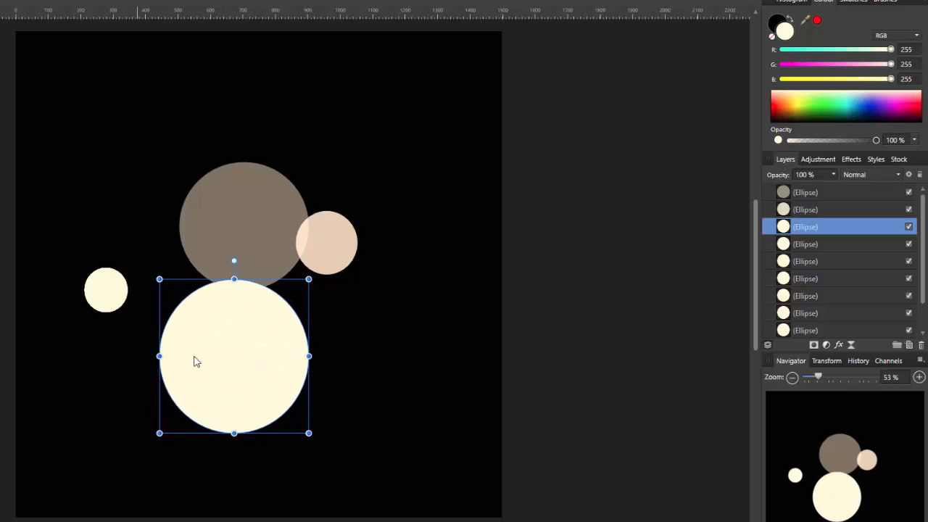
pyautogui.click(834, 174)
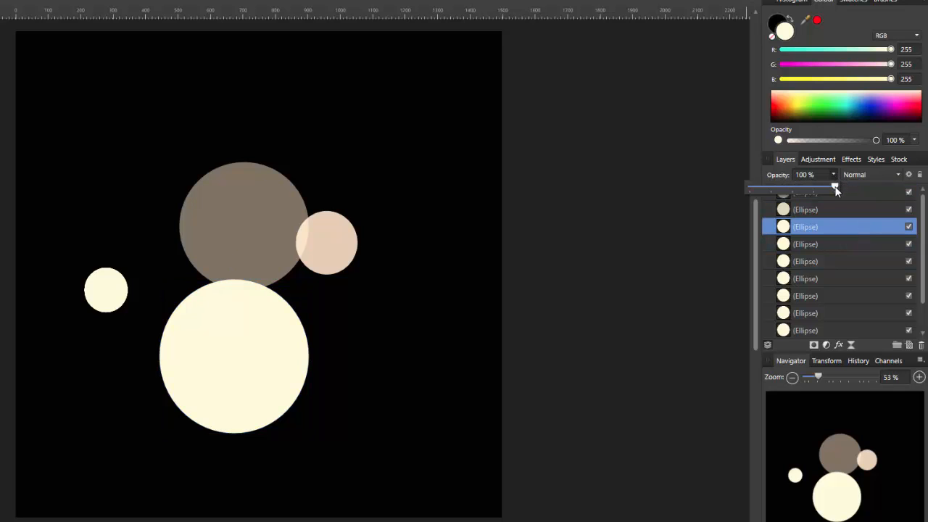
pyautogui.moveTo(836, 189); pyautogui.dragTo(779, 201)
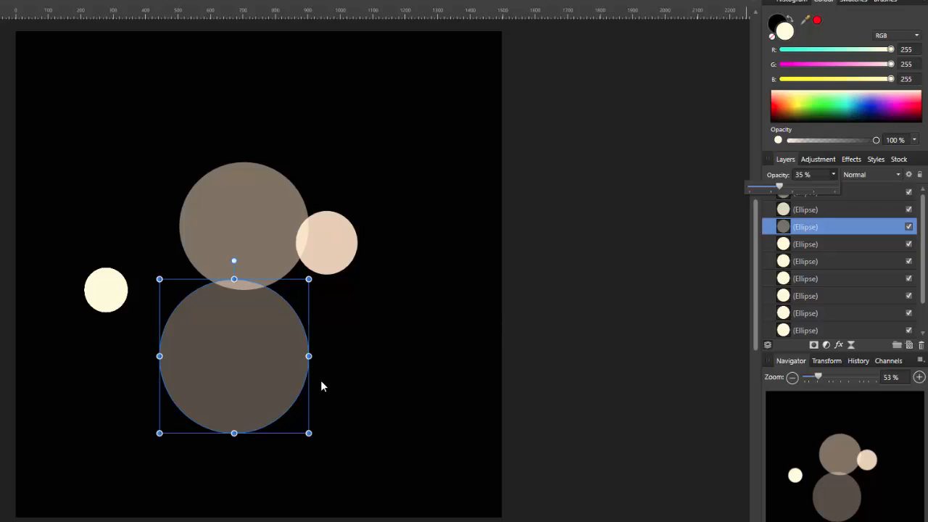
# Place a fourth circle copy directly below the small circle at the right and enlarge it to about 175 px wide.
pyautogui.click(105, 297)
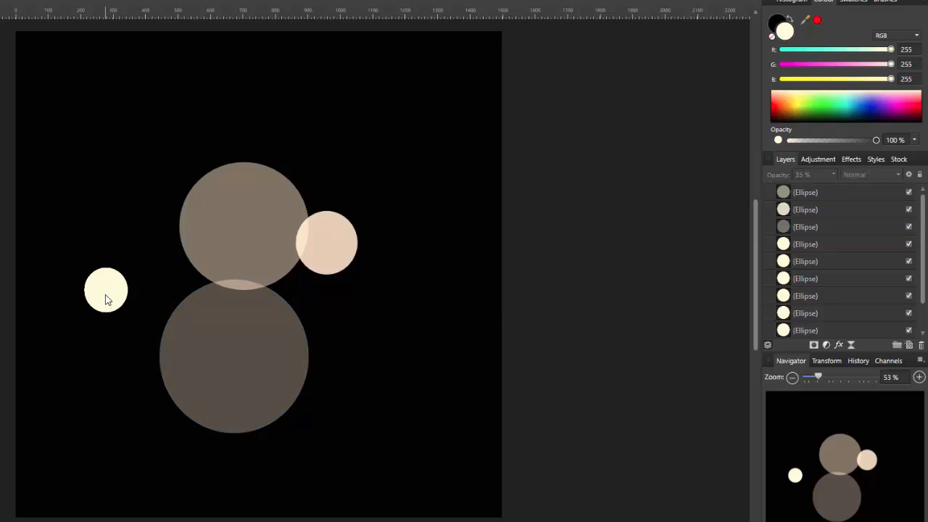
pyautogui.click(105, 298)
pyautogui.moveTo(105, 298); pyautogui.dragTo(327, 320)
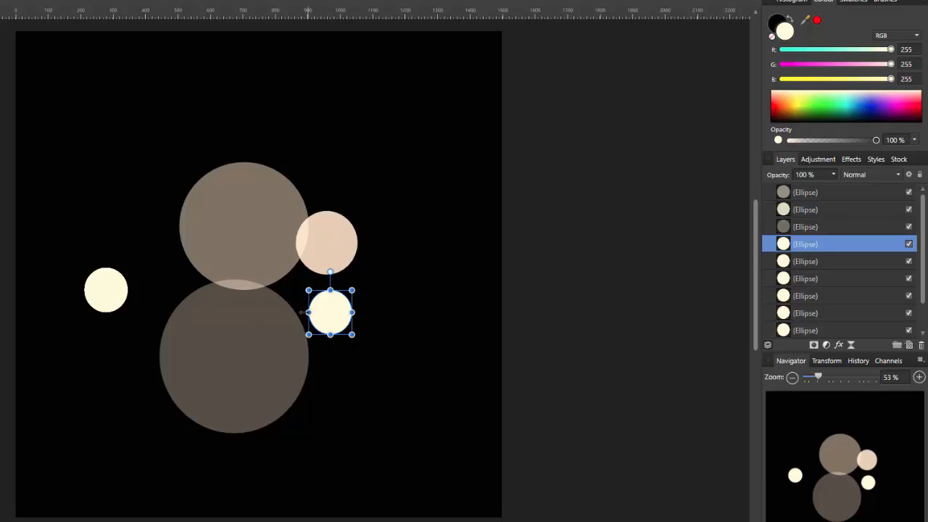
pyautogui.moveTo(309, 312); pyautogui.dragTo(296, 279)
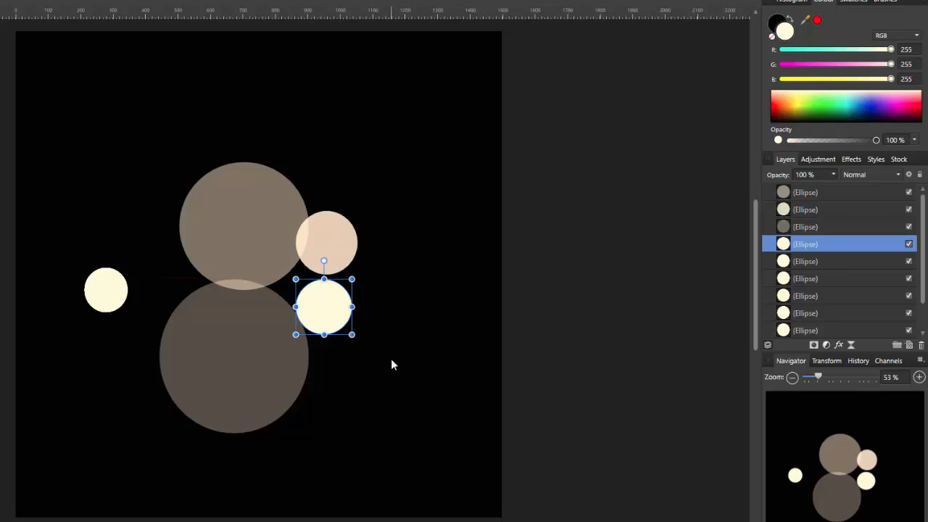
# Place another circle copy at the upper left of the upper large circle, enlarge it to about 200 px and set its layer opacity to 25%.
pyautogui.click(107, 305)
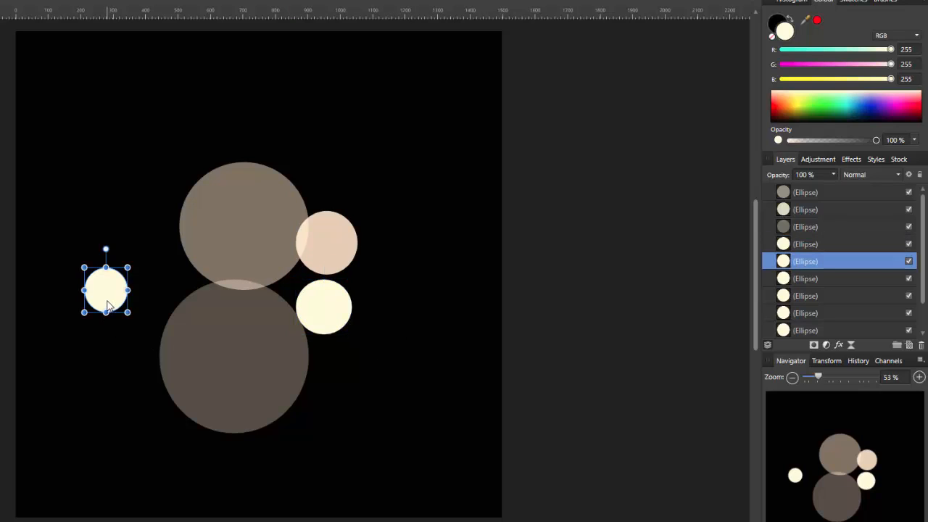
pyautogui.moveTo(106, 297); pyautogui.dragTo(146, 205)
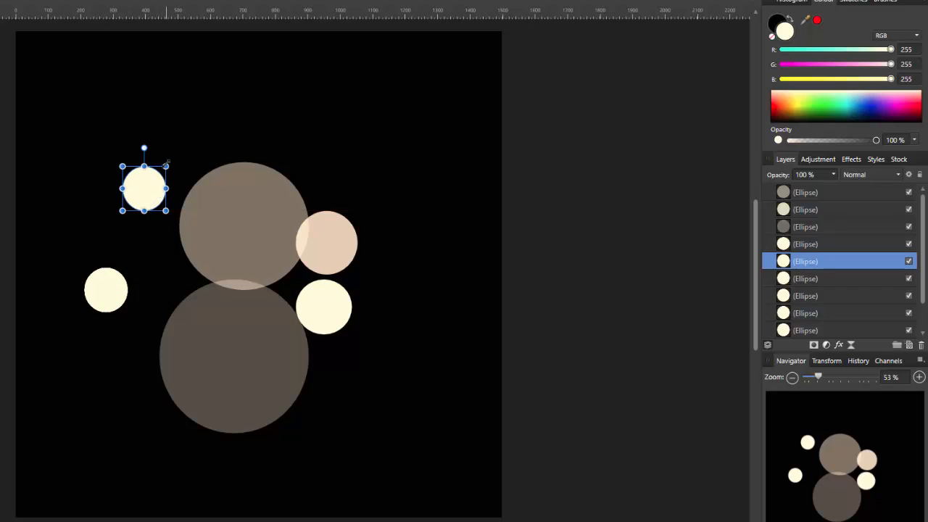
pyautogui.moveTo(166, 166); pyautogui.dragTo(188, 144)
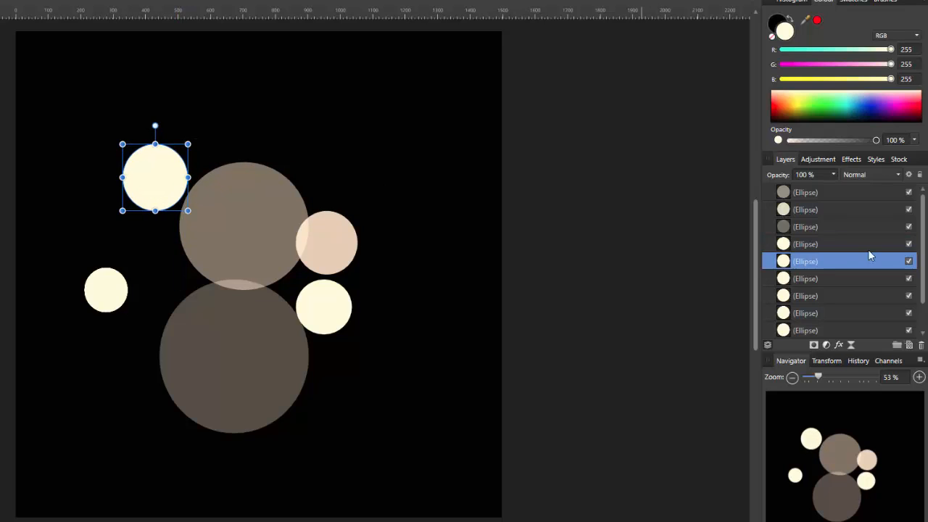
pyautogui.click(833, 175)
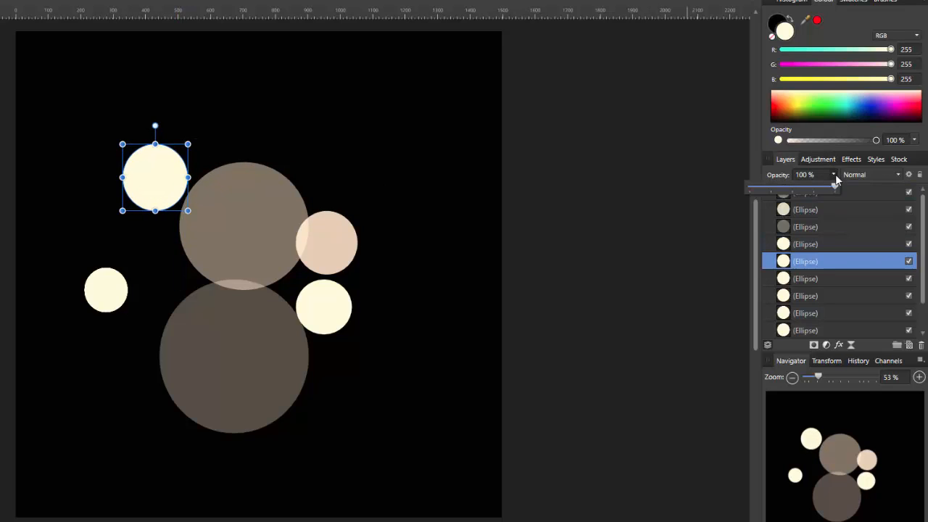
pyautogui.moveTo(835, 187); pyautogui.dragTo(770, 188)
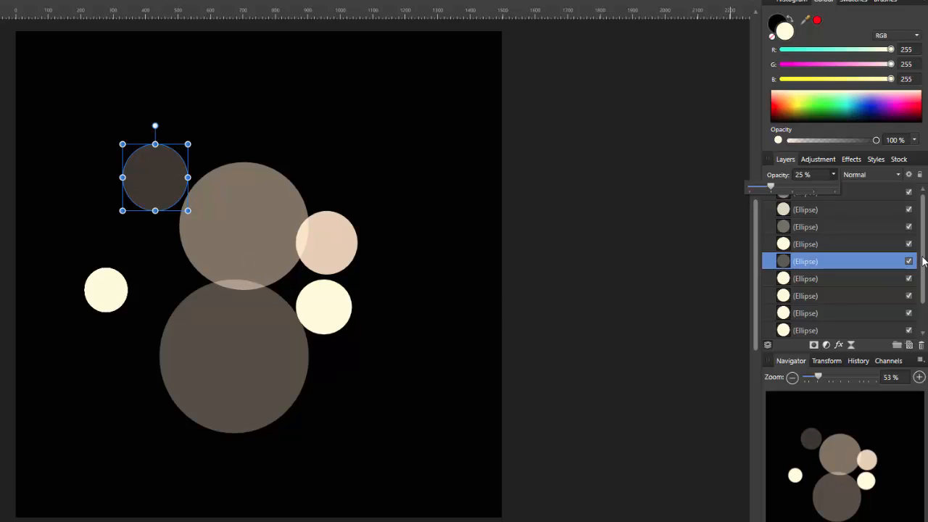
# Place another copy over the lower large circle's lower-right edge, enlarge it to about 320 px wide and set its layer opacity to 63%.
pyautogui.scroll(-2, 924, 275)
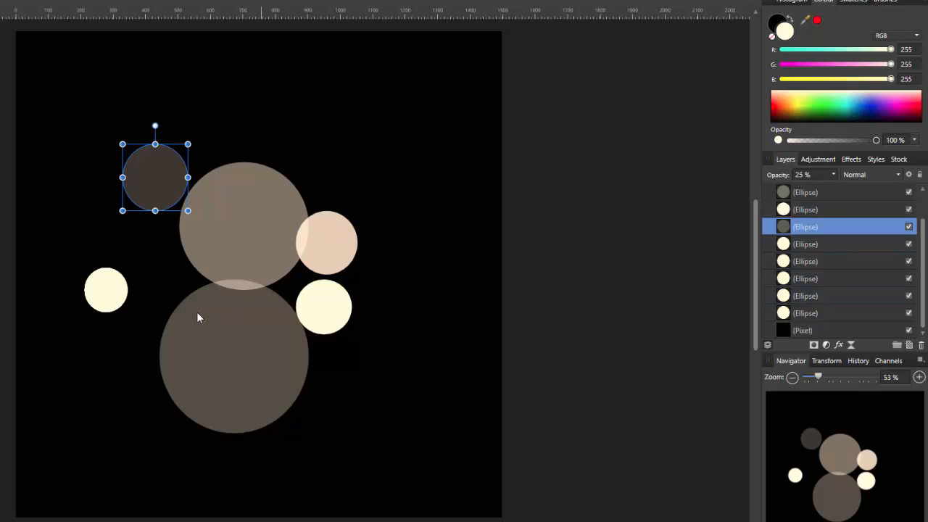
pyautogui.click(94, 304)
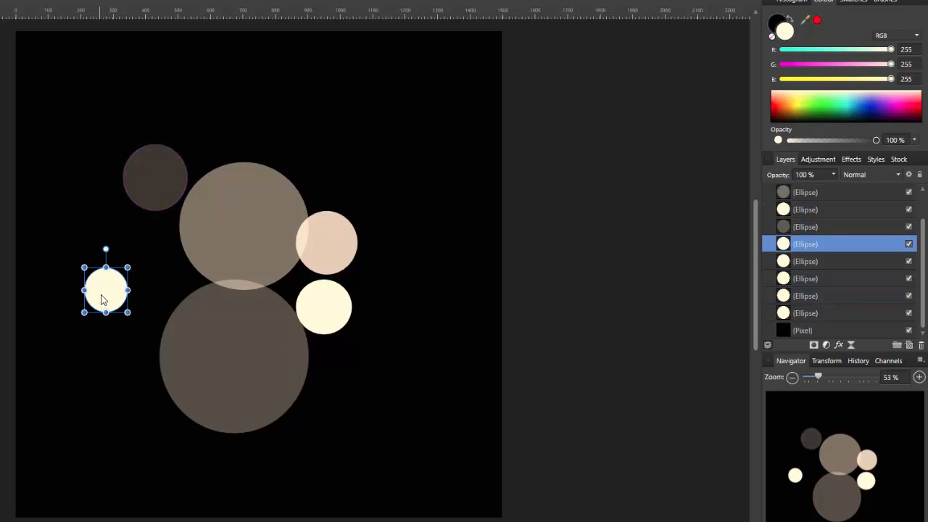
pyautogui.moveTo(100, 303); pyautogui.dragTo(271, 450)
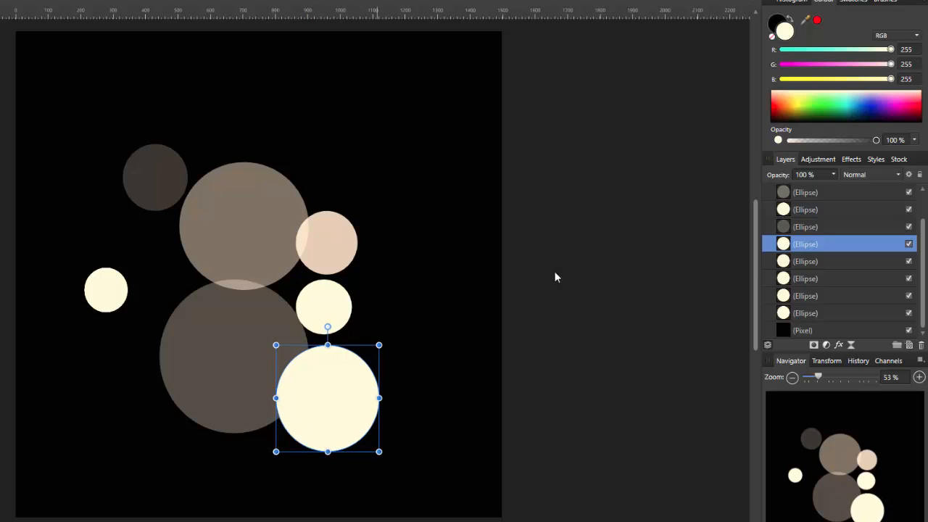
pyautogui.click(834, 174)
pyautogui.moveTo(834, 182); pyautogui.dragTo(803, 191)
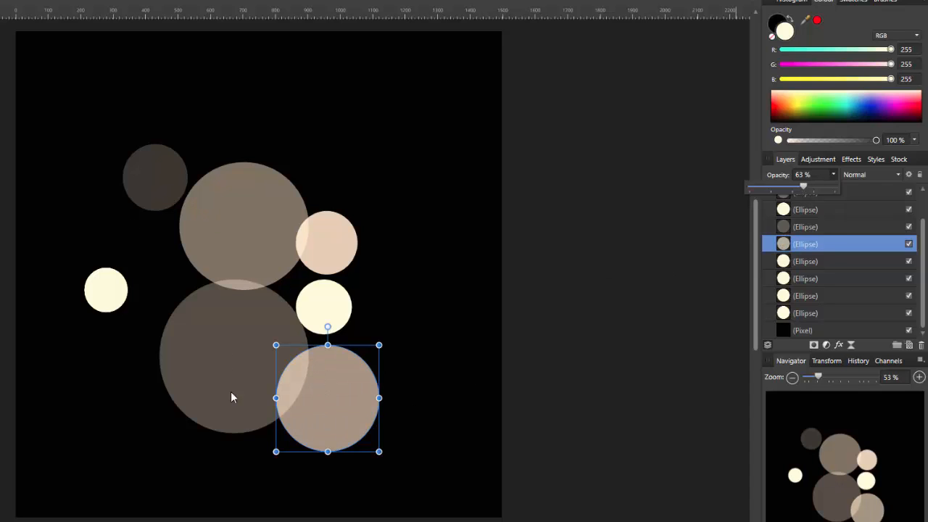
# Place a circle copy overlapping the lower-right circle's upper-right edge, enlarge it to about 325 px wide and set its layer opacity to 50%.
pyautogui.click(100, 313)
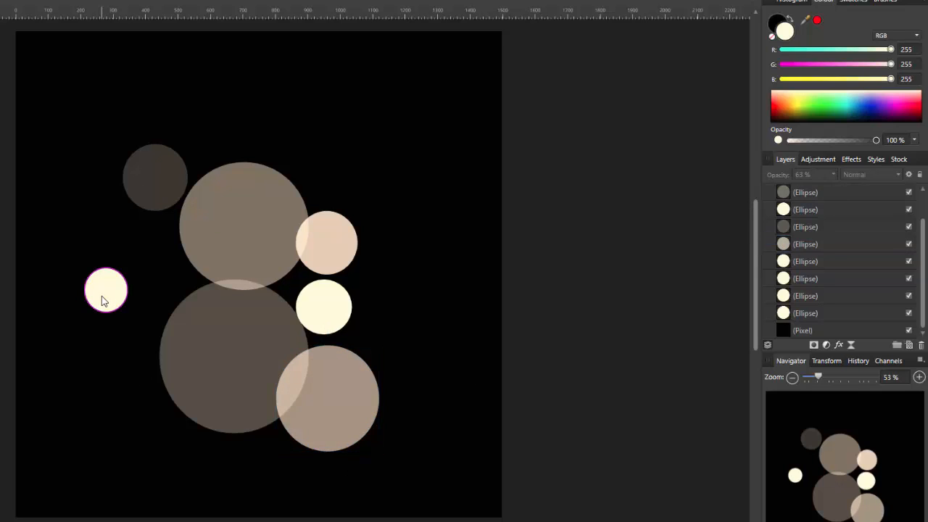
pyautogui.moveTo(102, 296); pyautogui.dragTo(418, 321)
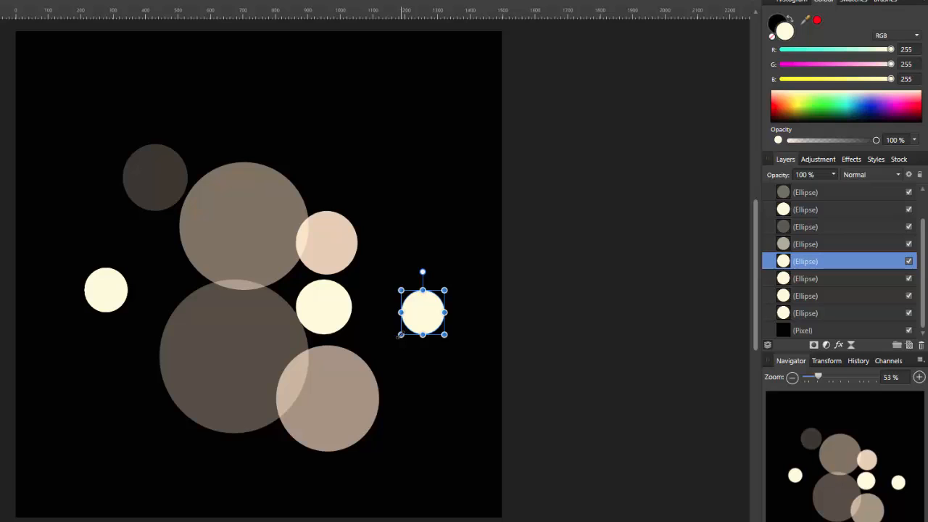
pyautogui.moveTo(399, 334); pyautogui.dragTo(326, 390)
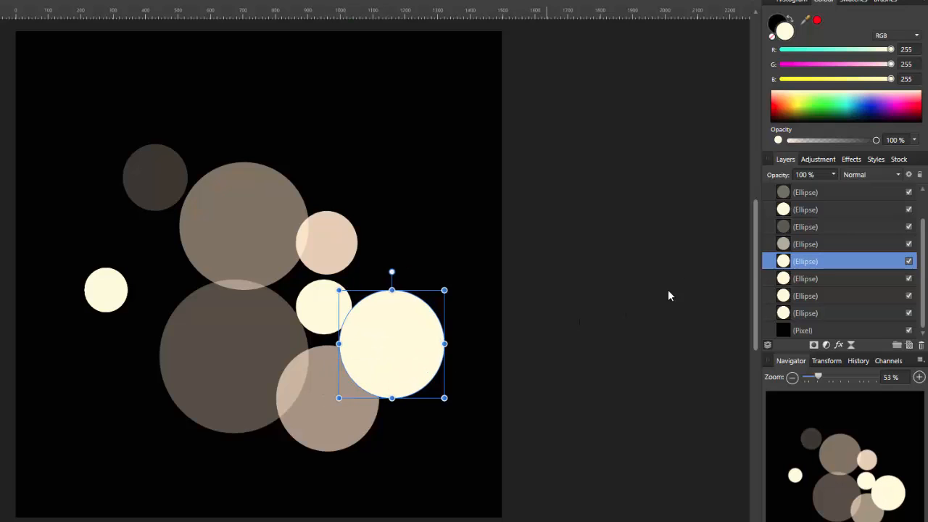
pyautogui.click(832, 174)
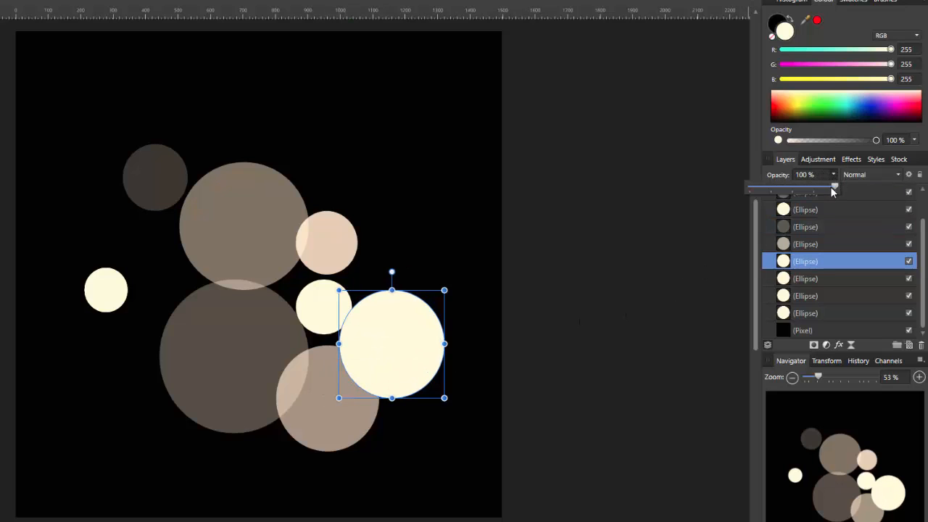
pyautogui.moveTo(830, 187); pyautogui.dragTo(793, 190)
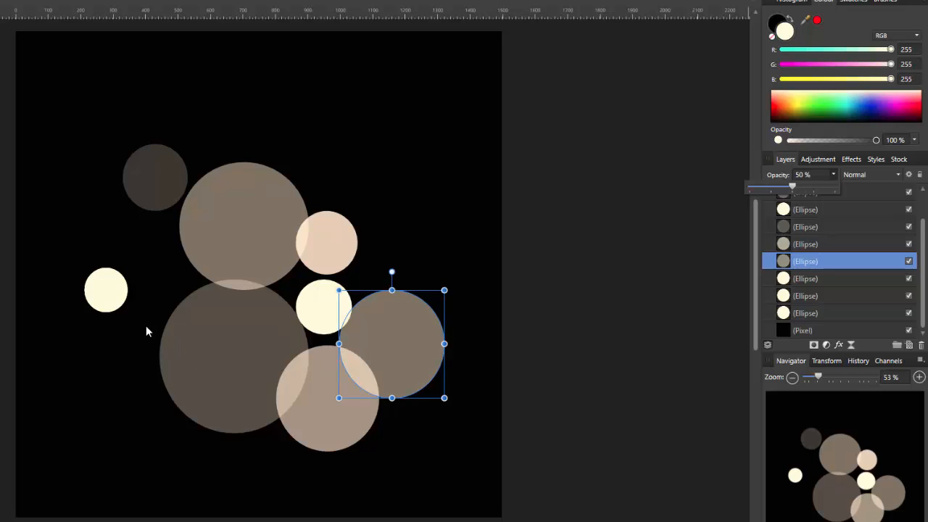
# Place a circle copy near the canvas's upper-right side, enlarge it to about 250 px wide and set its layer opacity to 41%.
pyautogui.click(106, 296)
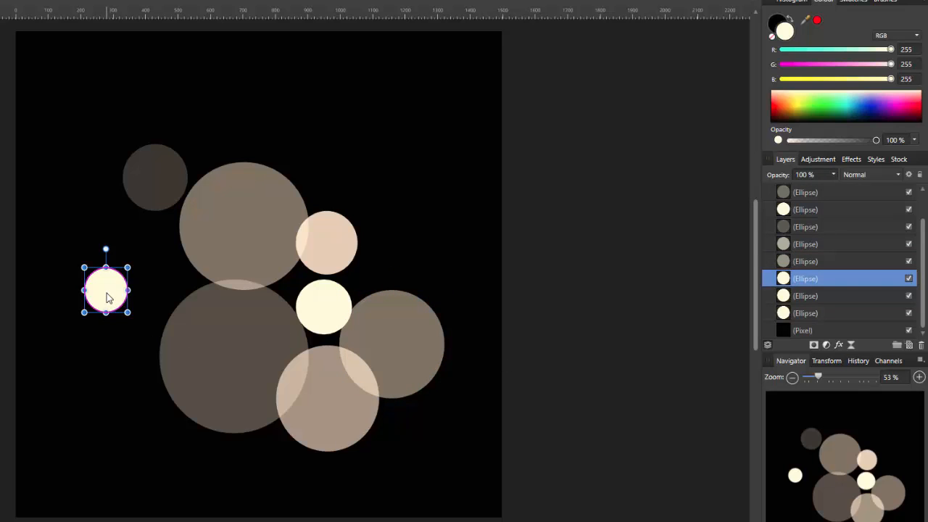
pyautogui.moveTo(107, 297); pyautogui.dragTo(378, 271)
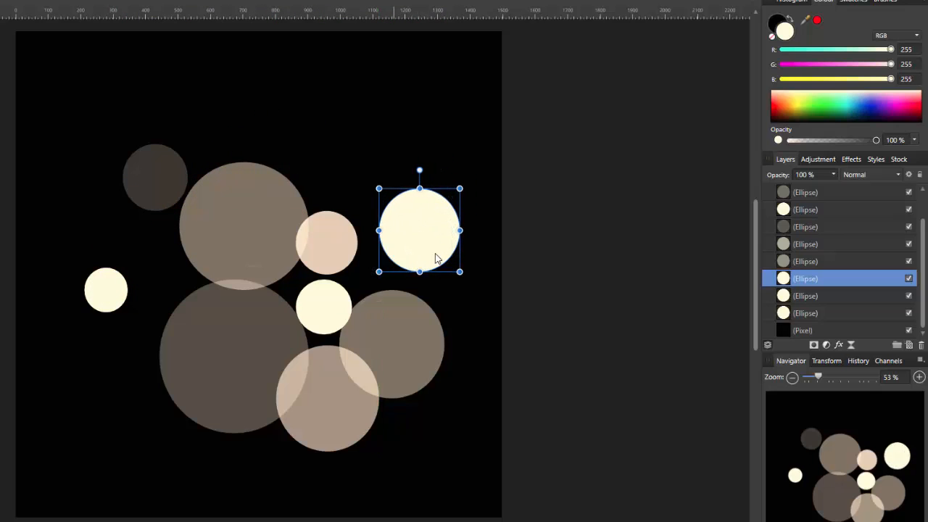
pyautogui.click(833, 175)
pyautogui.moveTo(835, 188); pyautogui.dragTo(786, 200)
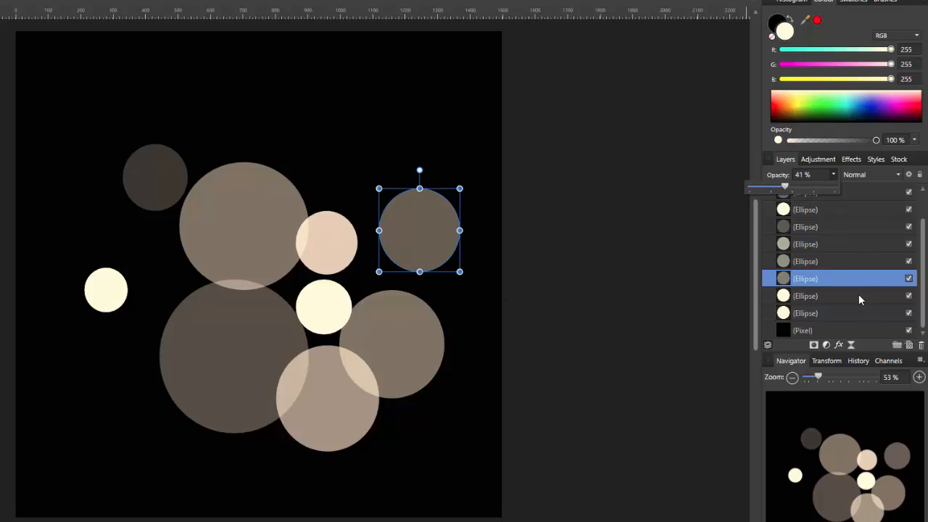
# Place a circle copy just below the faint upper-left circle, enlarge it to about 180 px wide and set its layer opacity to 91%.
pyautogui.click(96, 296)
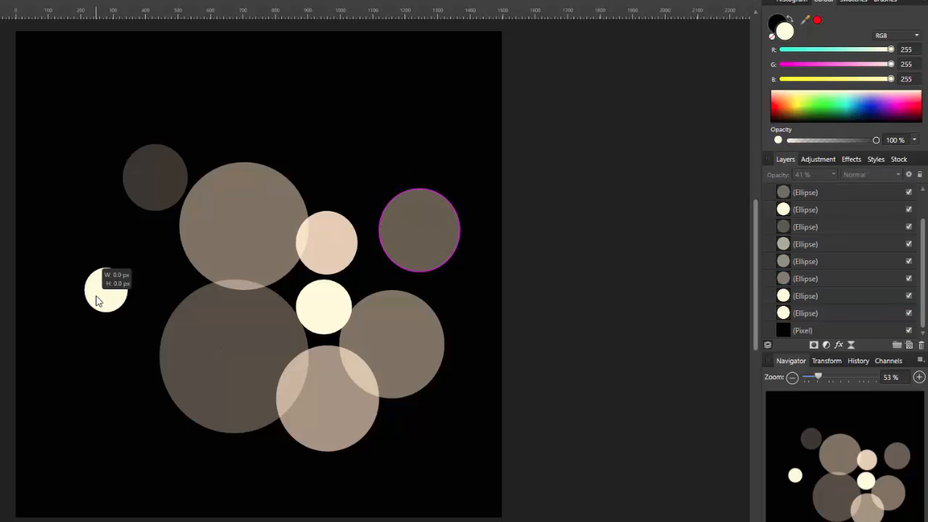
pyautogui.click(103, 307)
pyautogui.moveTo(103, 304); pyautogui.dragTo(169, 282)
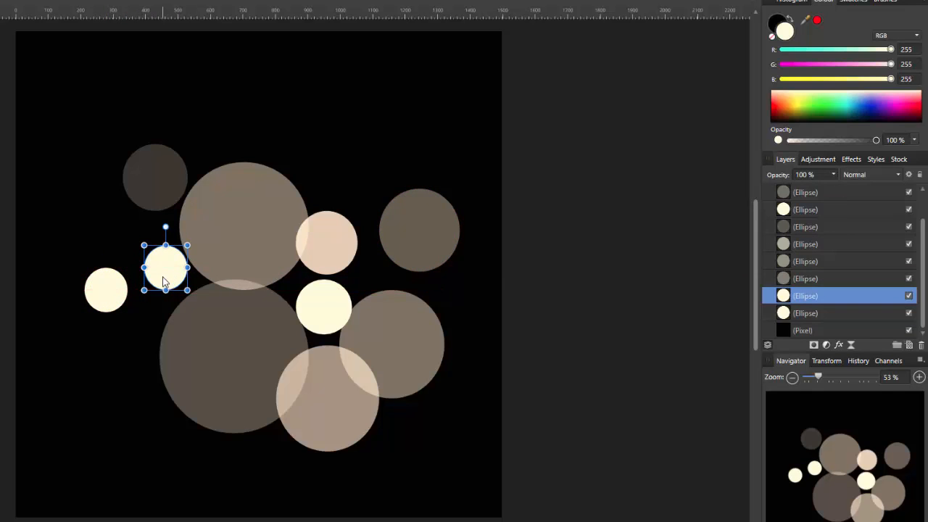
pyautogui.moveTo(135, 239); pyautogui.dragTo(120, 224)
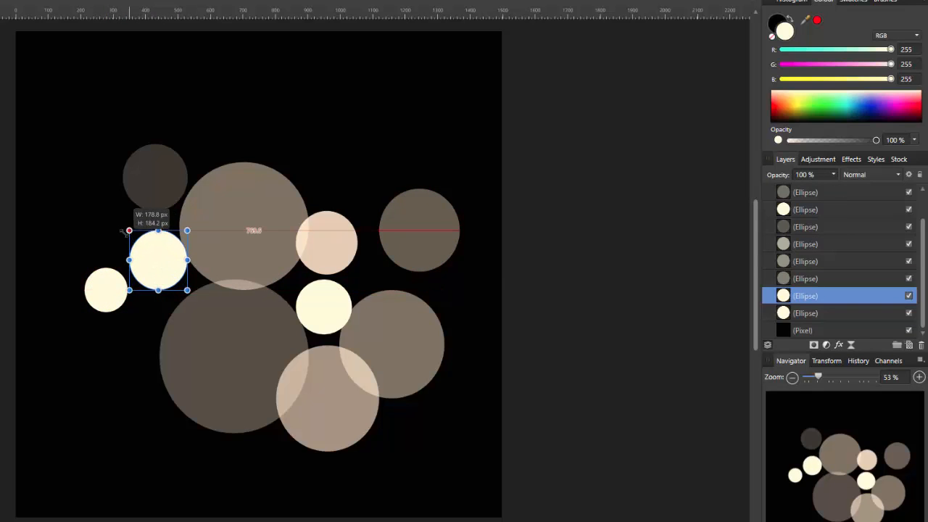
pyautogui.click(833, 175)
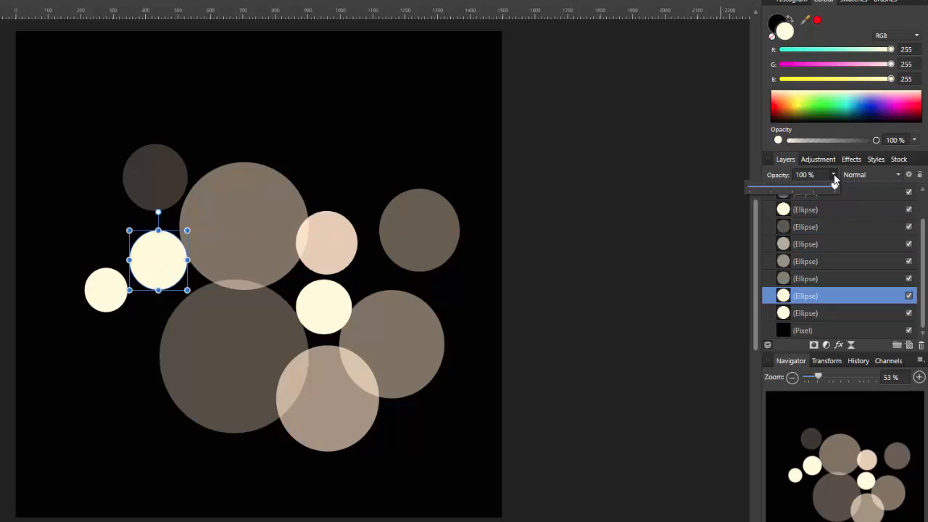
pyautogui.moveTo(834, 187); pyautogui.dragTo(826, 186)
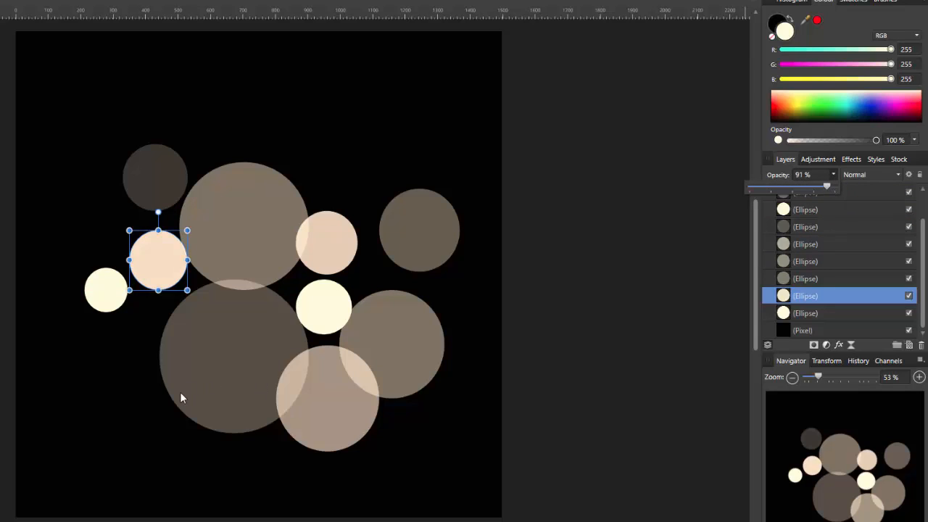
# Move the last stacked circle lower near the canvas's left edge, enlarge it to about 200 px wide and set its layer opacity to 56%.
pyautogui.click(111, 300)
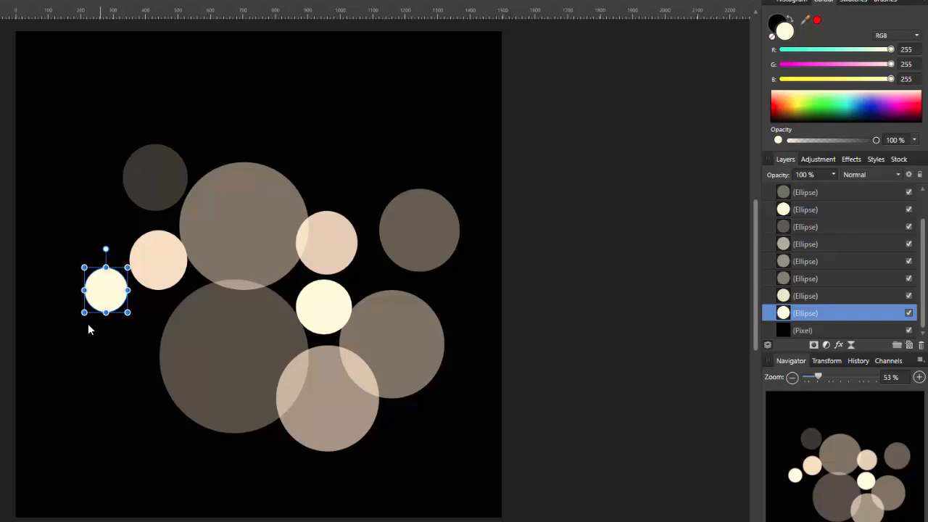
pyautogui.moveTo(106, 297); pyautogui.dragTo(82, 367)
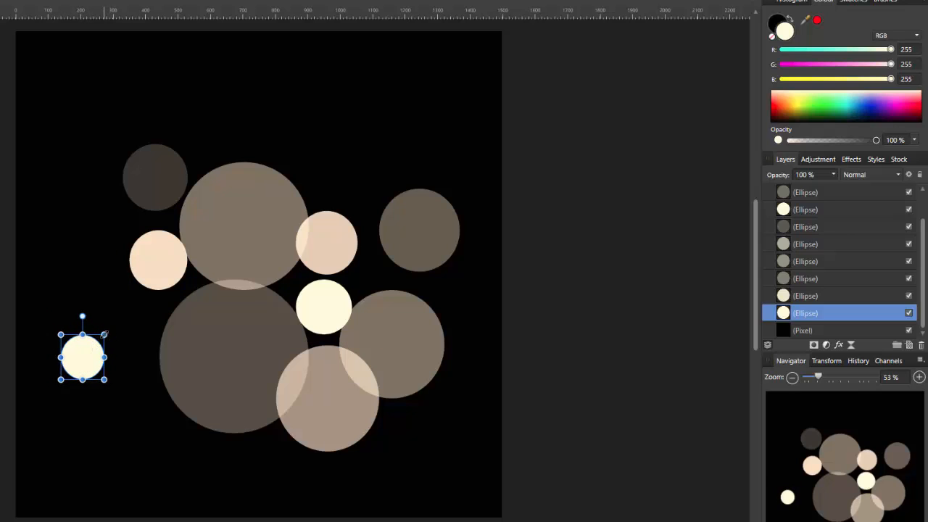
pyautogui.moveTo(104, 334); pyautogui.dragTo(125, 313)
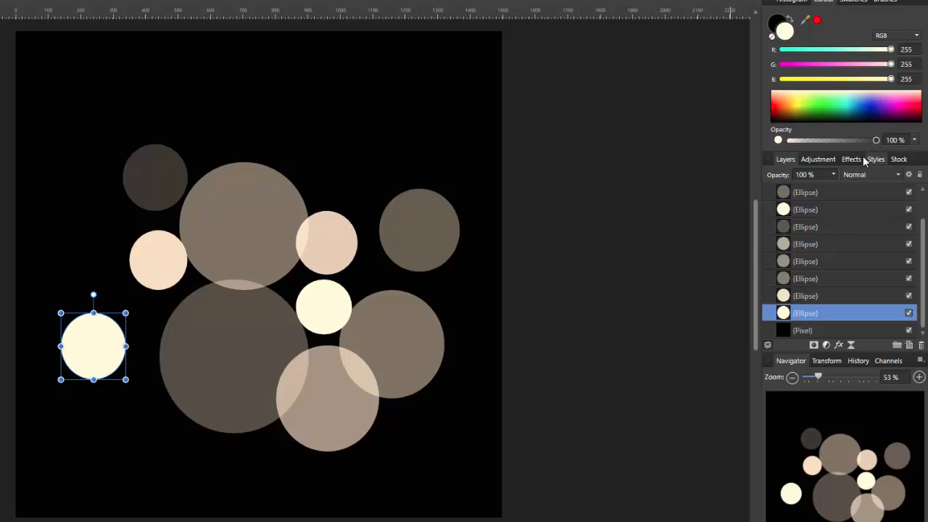
pyautogui.click(832, 173)
pyautogui.moveTo(835, 186); pyautogui.dragTo(783, 190)
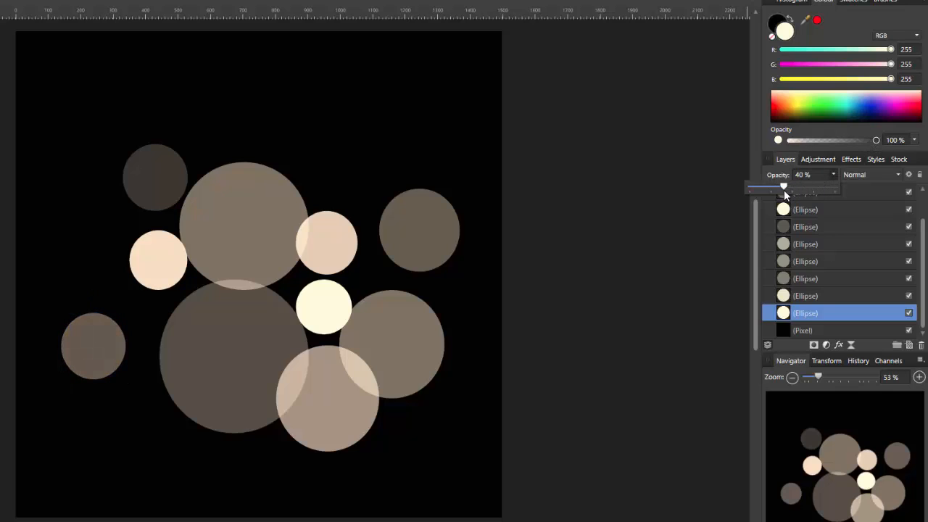
pyautogui.moveTo(785, 190); pyautogui.dragTo(798, 190)
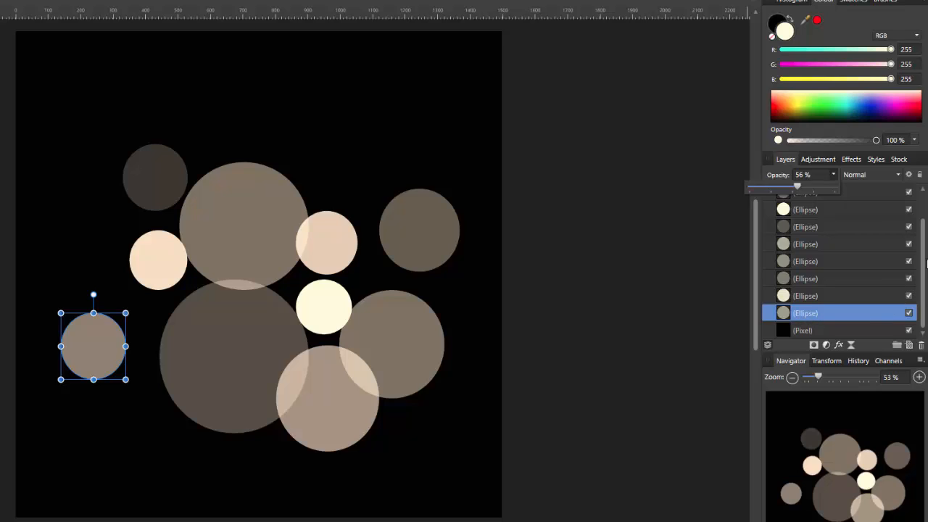
# Select all the ellipse layers together, leaving the black pixel background layer out of the selection.
pyautogui.click(922, 244)
pyautogui.moveTo(923, 222); pyautogui.dragTo(924, 207)
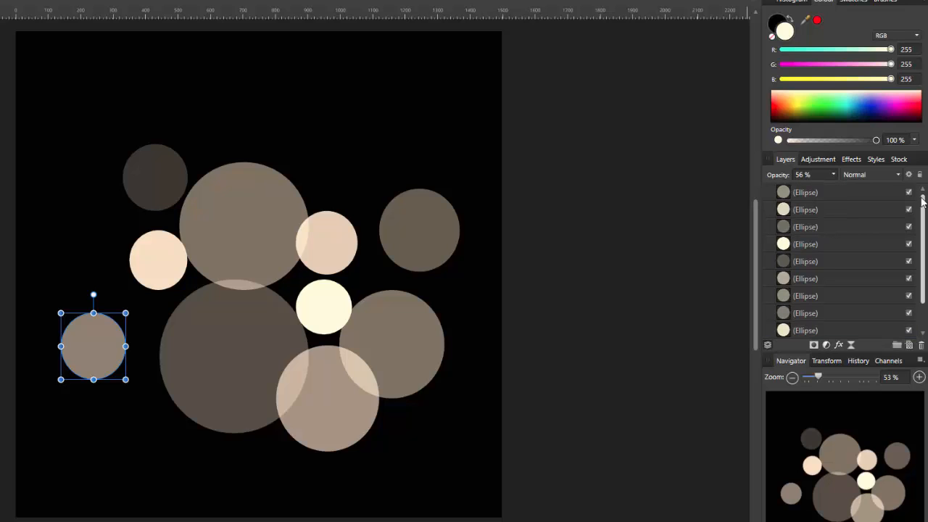
pyautogui.keyDown('shift'); pyautogui.click(847, 191); pyautogui.keyUp('shift')
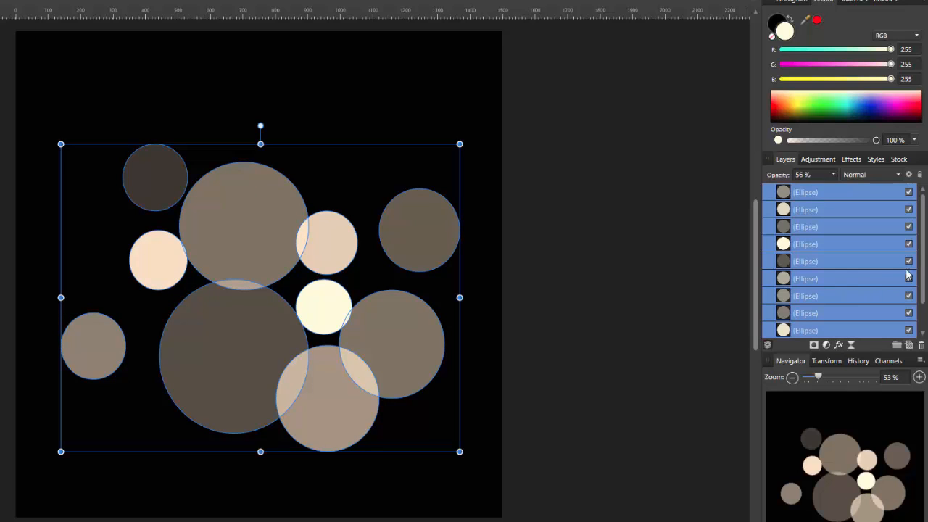
pyautogui.scroll(-1, 924, 278)
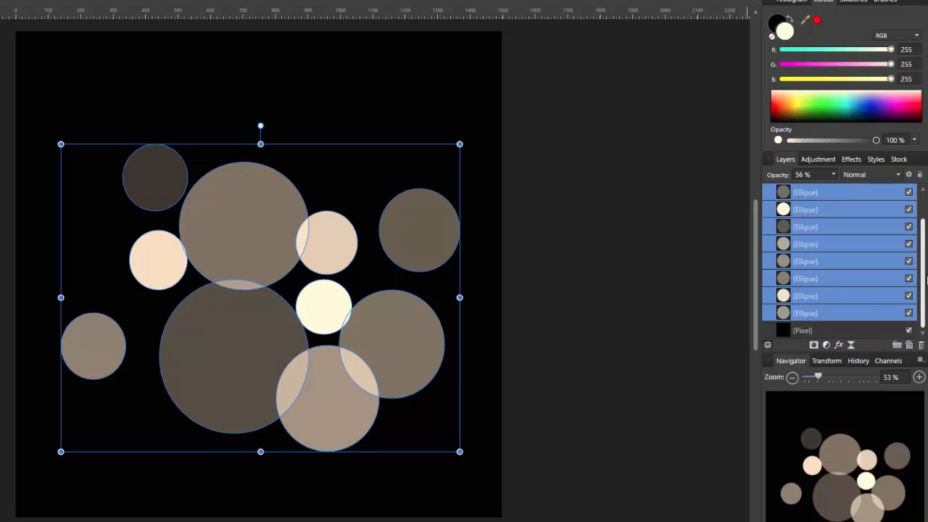
pyautogui.moveTo(926, 279)
pyautogui.mouseDown()
pyautogui.moveTo(926, 269)
pyautogui.moveTo(927, 281)
pyautogui.mouseUp()
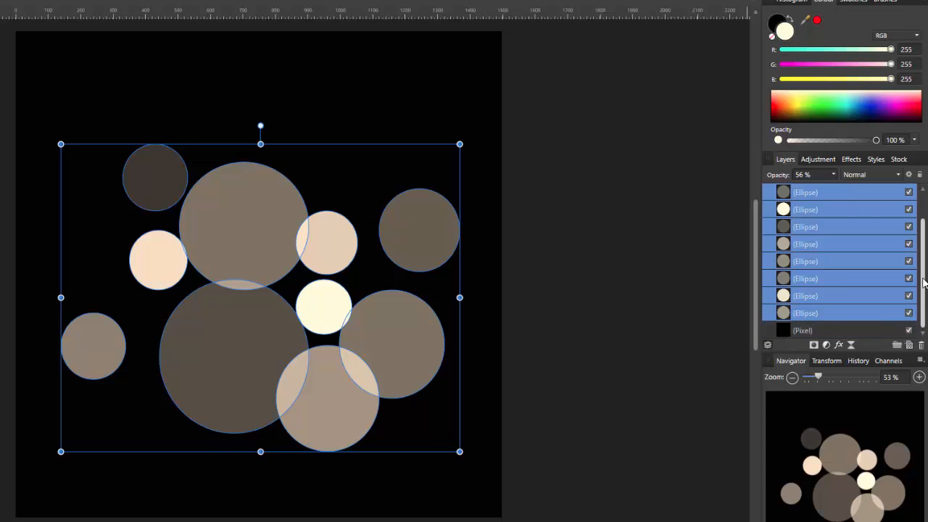
pyautogui.scroll(2, 925, 283)
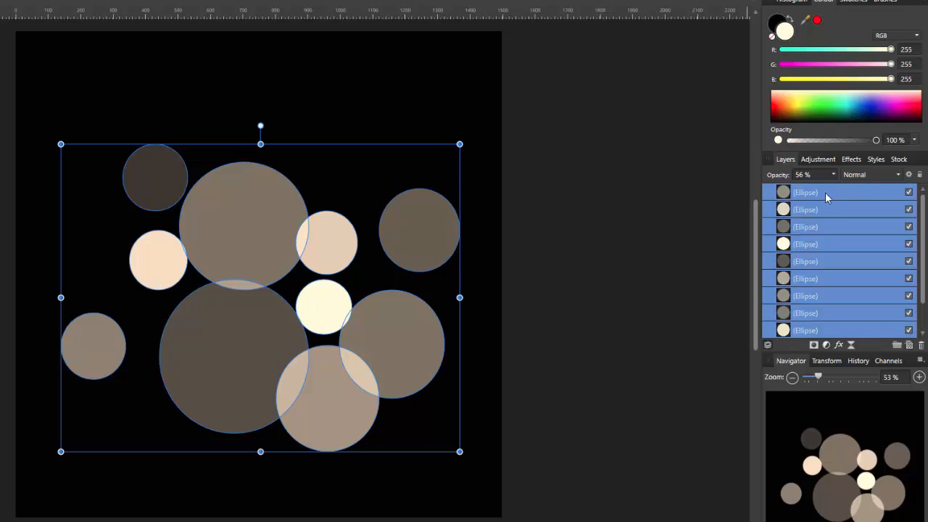
# Group the selected ellipses into one layer group and move the group slightly higher on the canvas.
pyautogui.rightClick(822, 191)
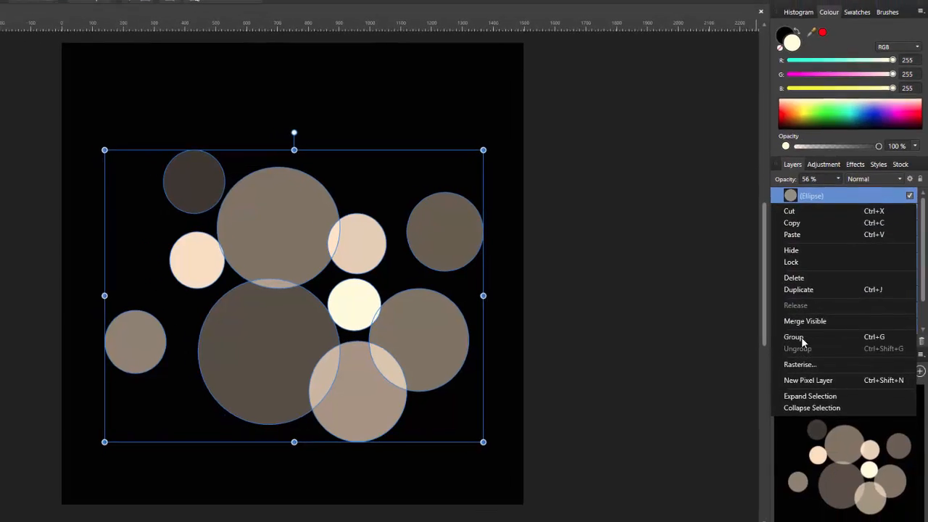
pyautogui.click(796, 342)
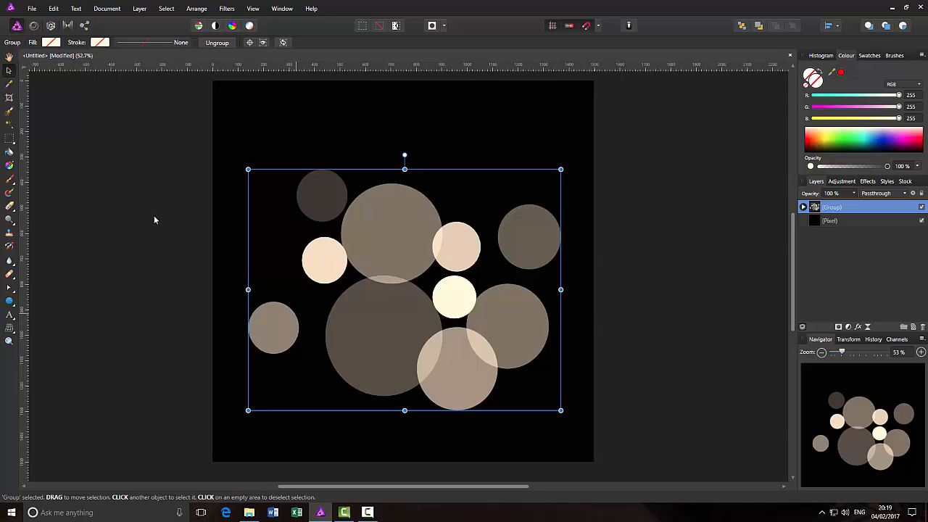
pyautogui.moveTo(403, 318); pyautogui.dragTo(397, 291)
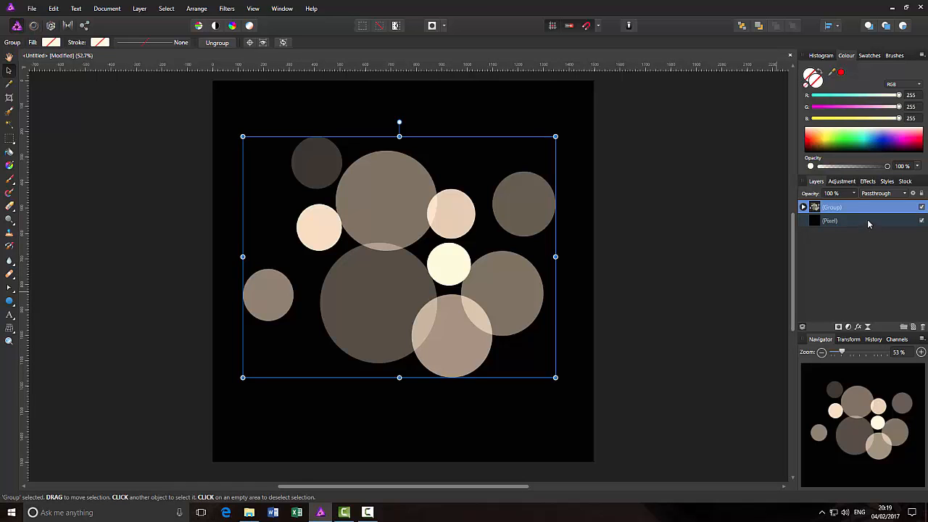
# Hide the black pixel background layer and export the circle group as PNG-24 with the area set to Selection without background.
pyautogui.click(921, 221)
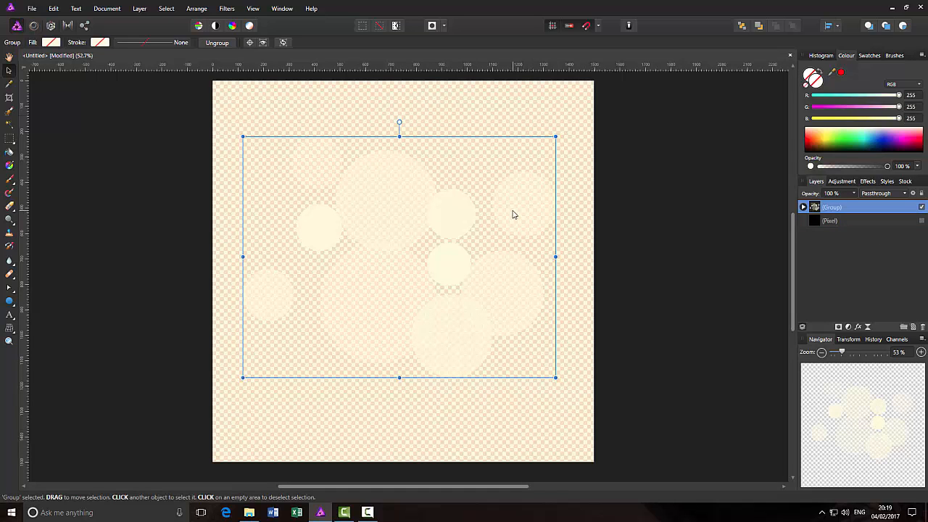
pyautogui.click(8, 56)
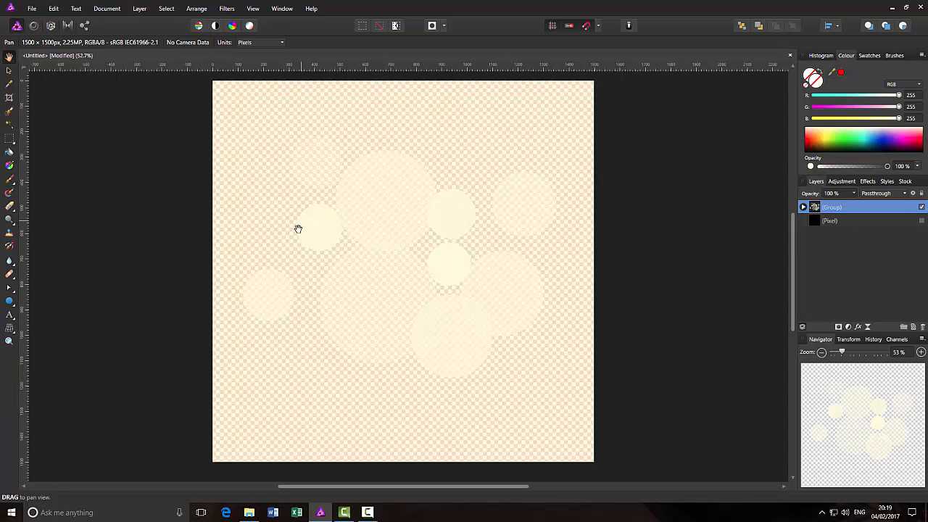
pyautogui.click(31, 9)
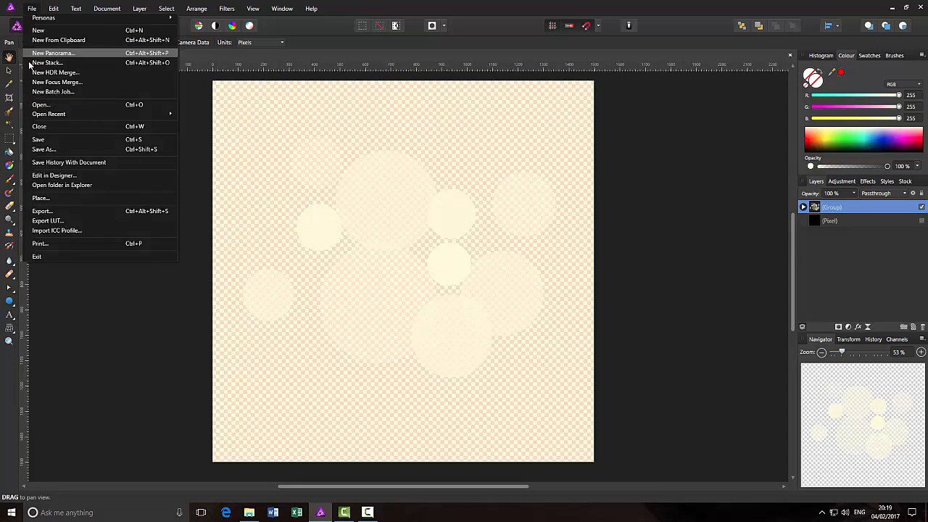
pyautogui.click(44, 210)
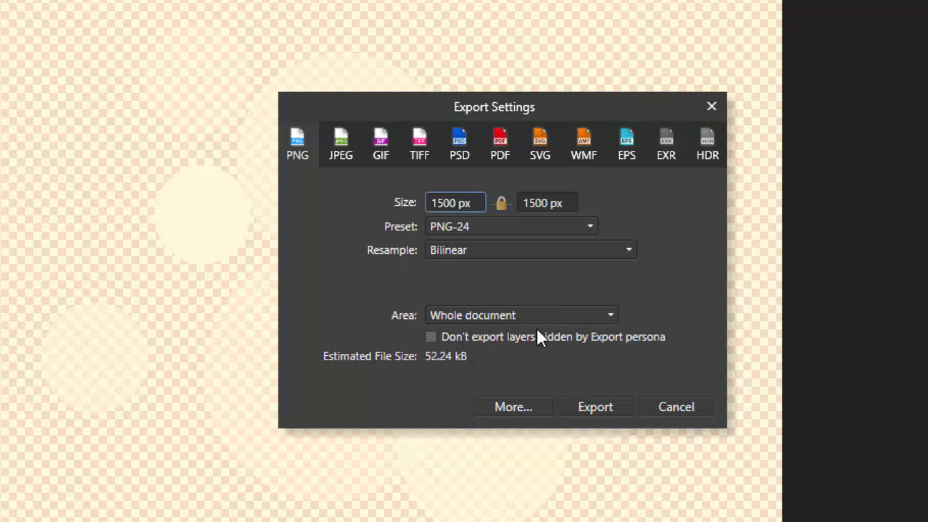
pyautogui.click(611, 316)
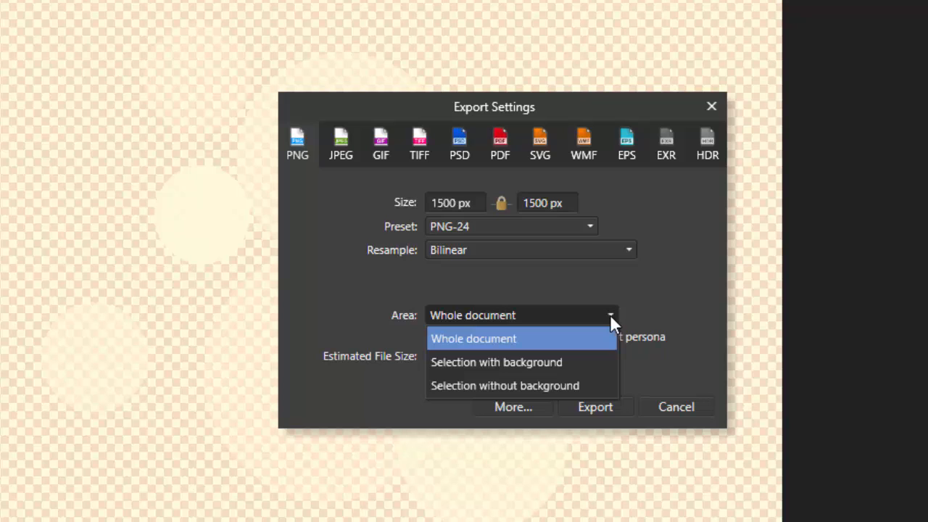
pyautogui.click(549, 386)
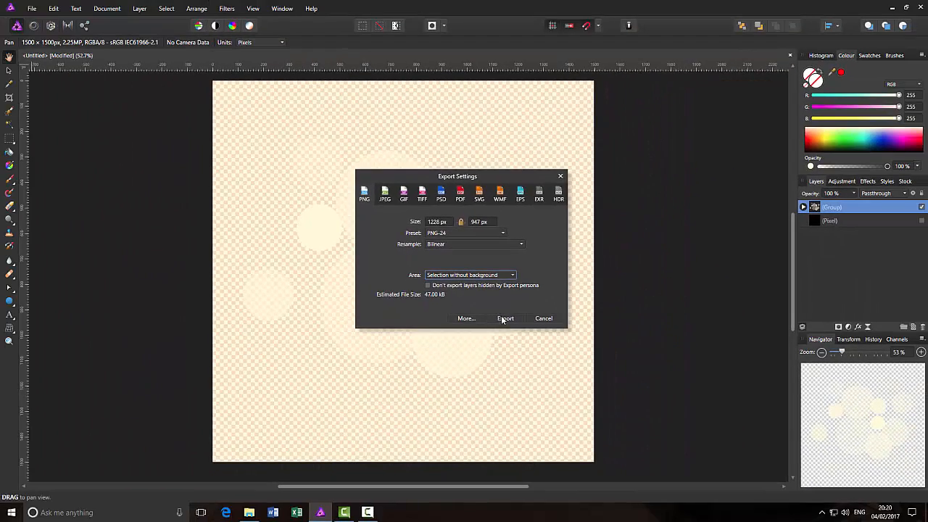
pyautogui.click(505, 319)
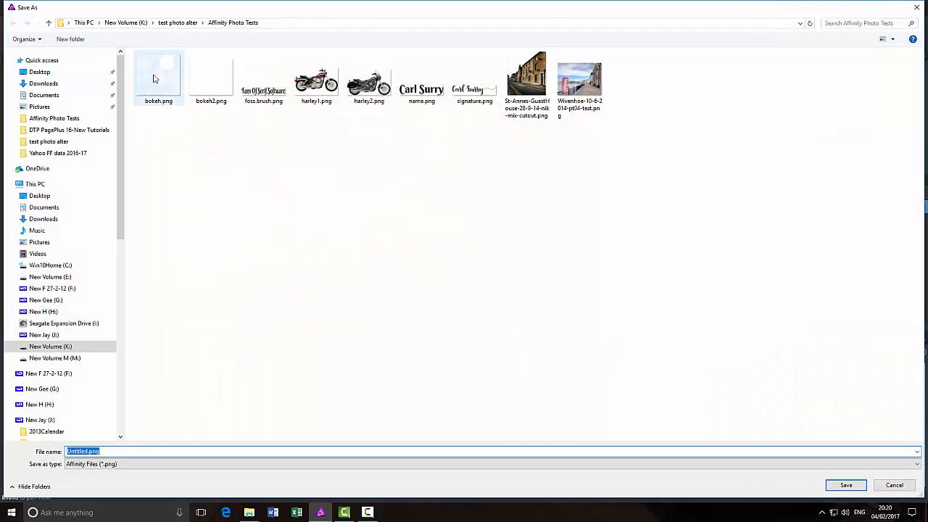
# Save the exported PNG as bokeh3 in the Affinity Photo Tests folder, basing the name on bokeh2.png.
pyautogui.click(222, 93)
pyautogui.doubleClick(110, 451)
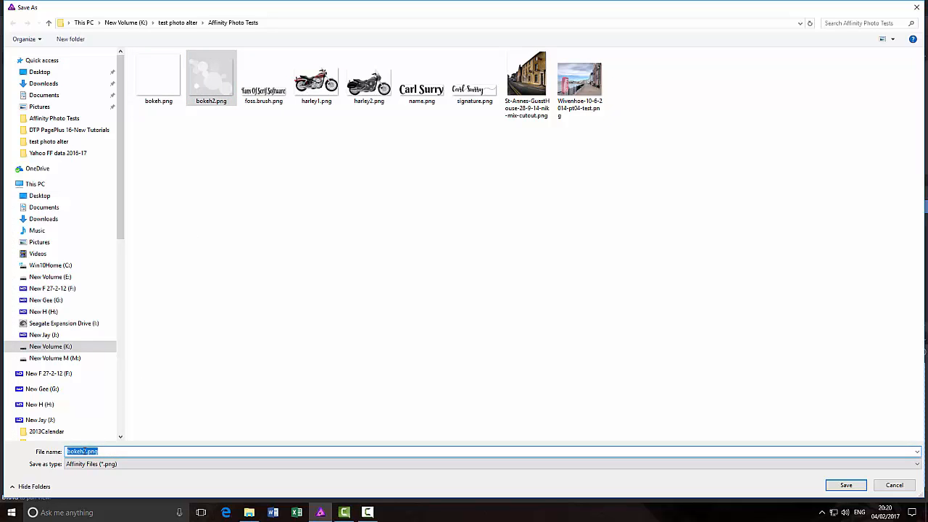
pyautogui.moveTo(83, 451); pyautogui.dragTo(95, 450)
pyautogui.write('3')
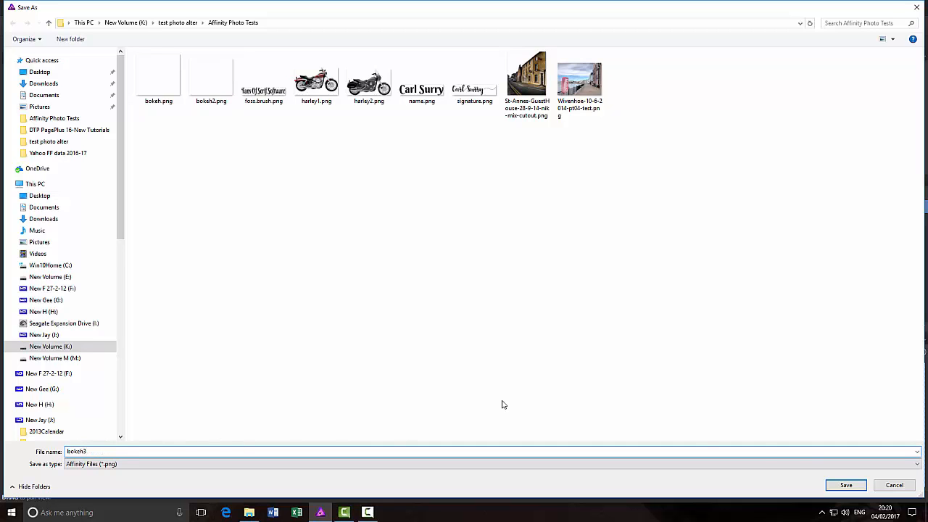
pyautogui.click(845, 486)
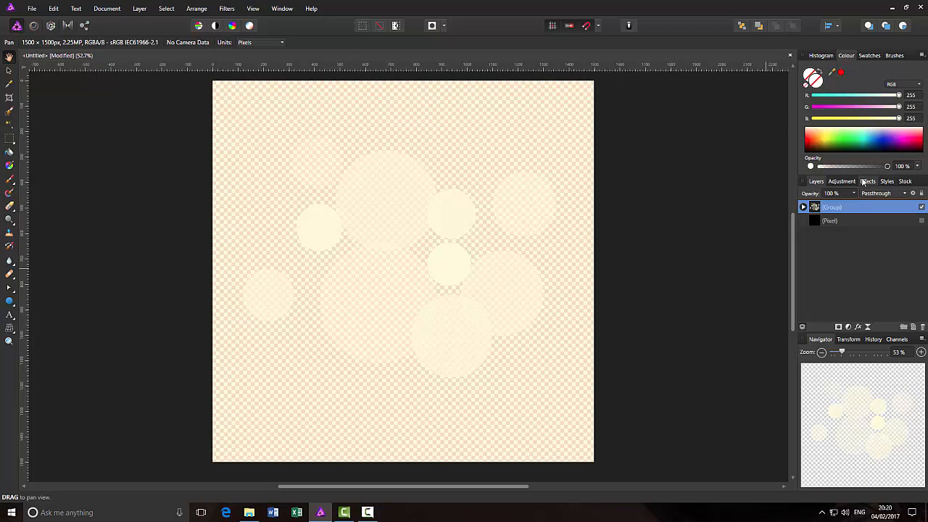
# Show the brush library and switch it from the Basic category to the png-file category.
pyautogui.click(900, 57)
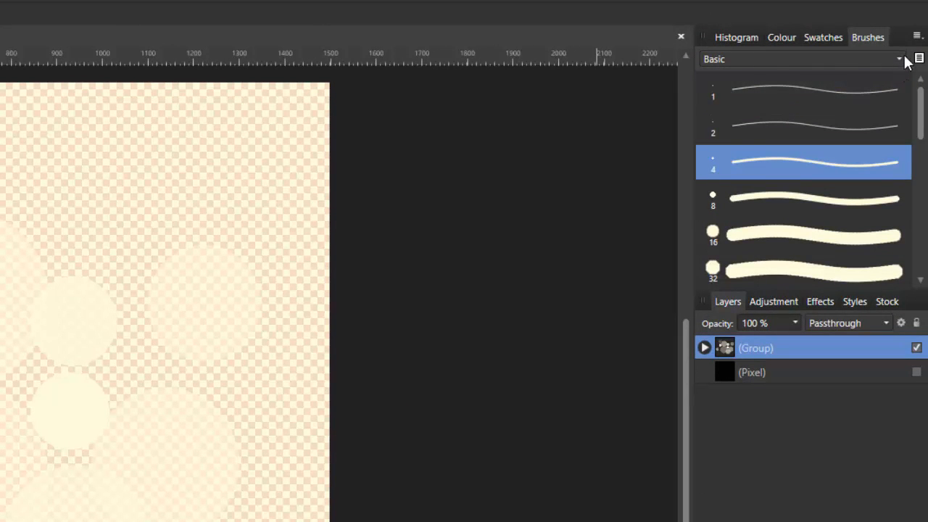
pyautogui.click(922, 38)
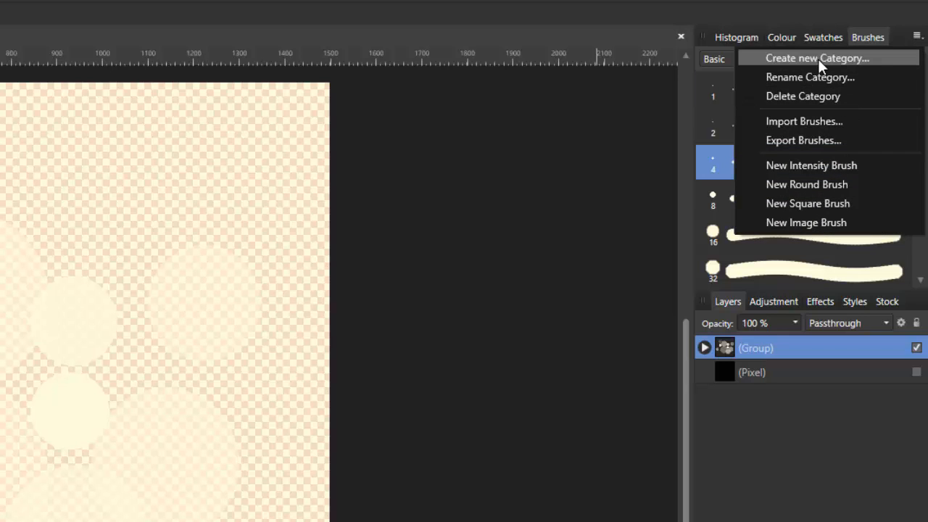
pyautogui.click(808, 8)
pyautogui.click(898, 60)
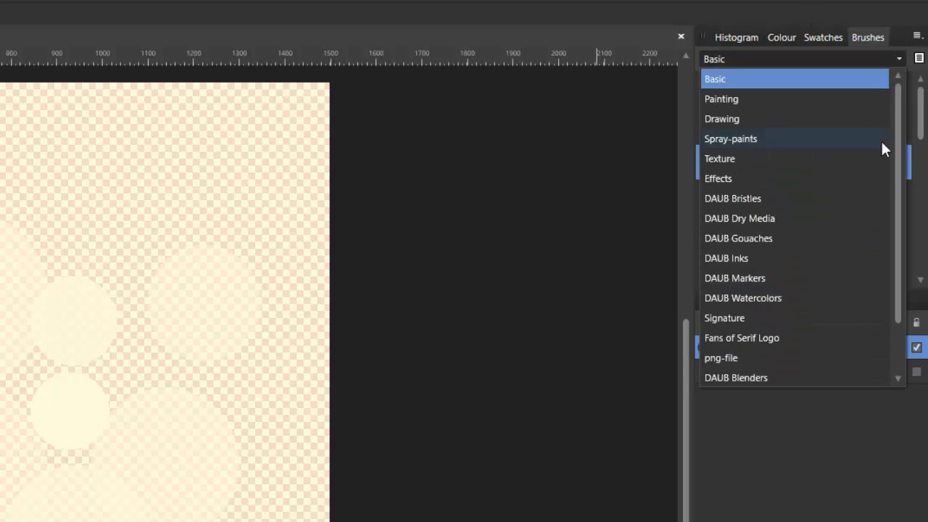
pyautogui.click(725, 356)
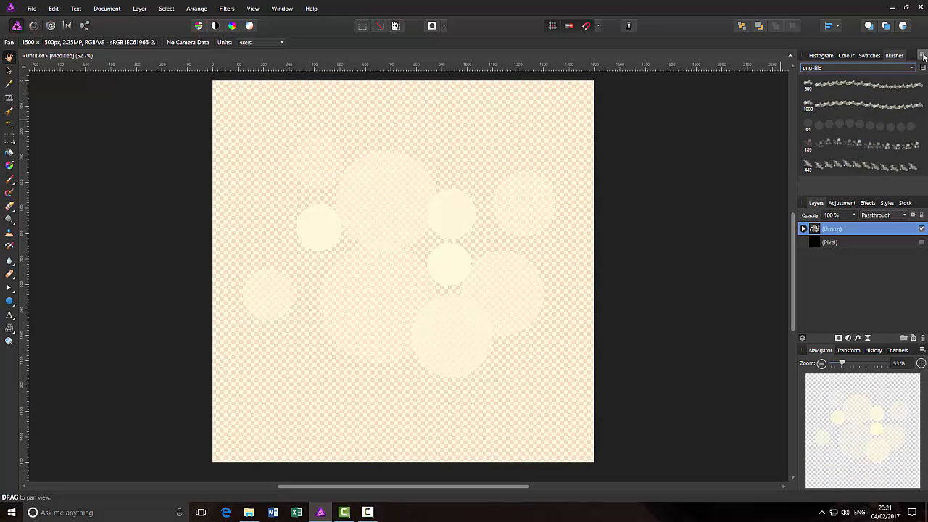
# Create a new image brush in the png-file category from bokeh3.png.
pyautogui.click(921, 55)
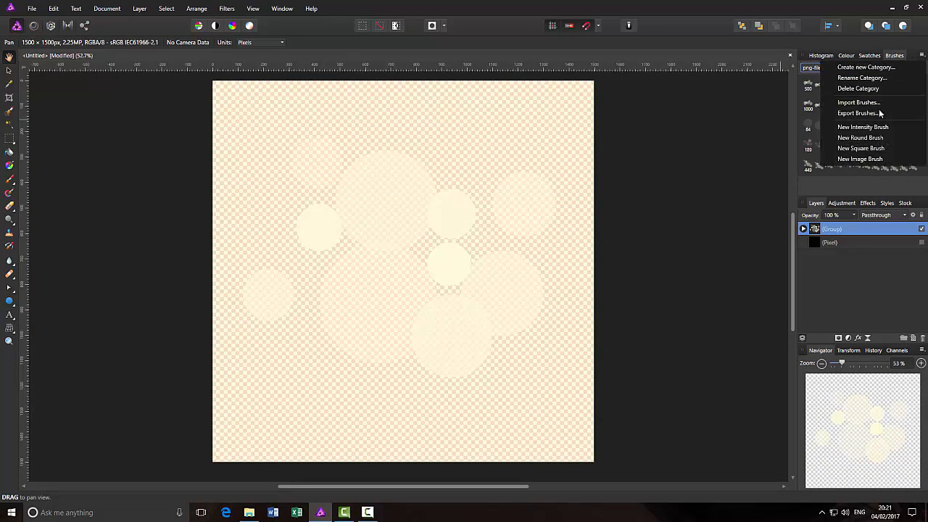
pyautogui.click(876, 158)
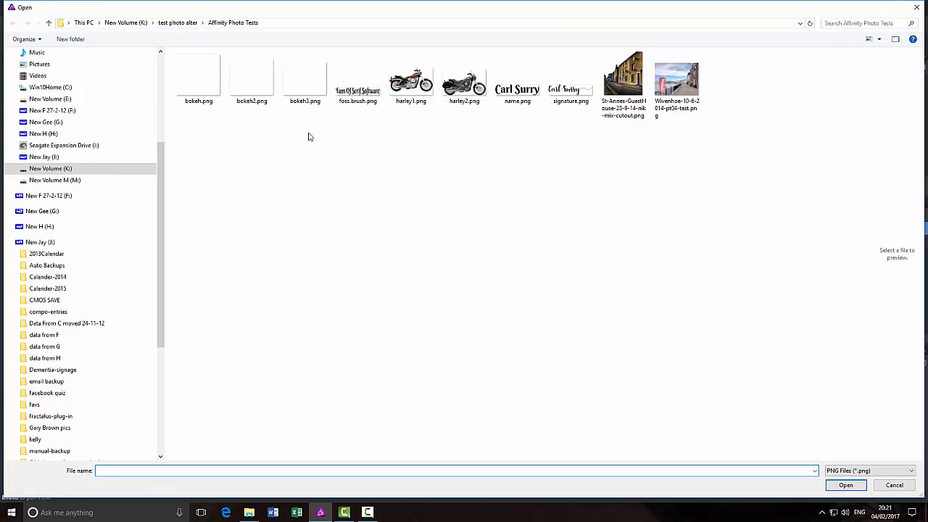
pyautogui.click(304, 89)
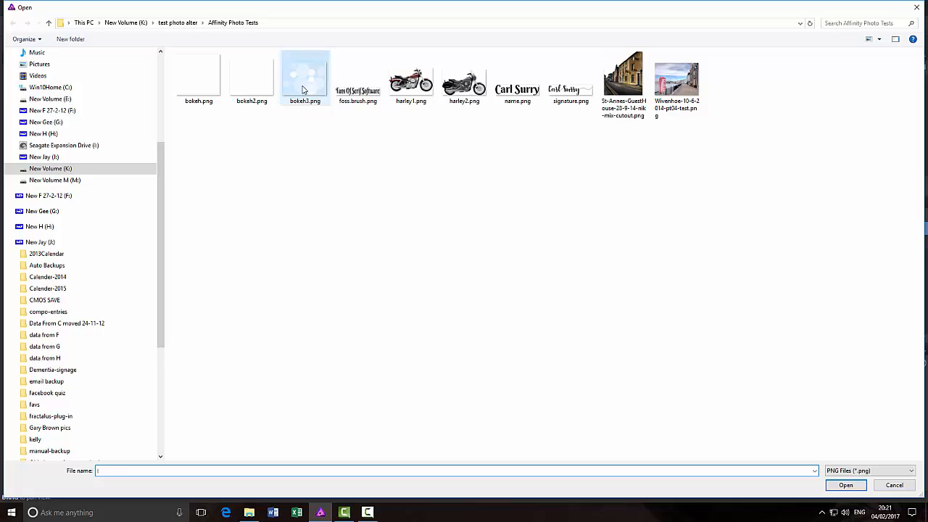
pyautogui.click(841, 484)
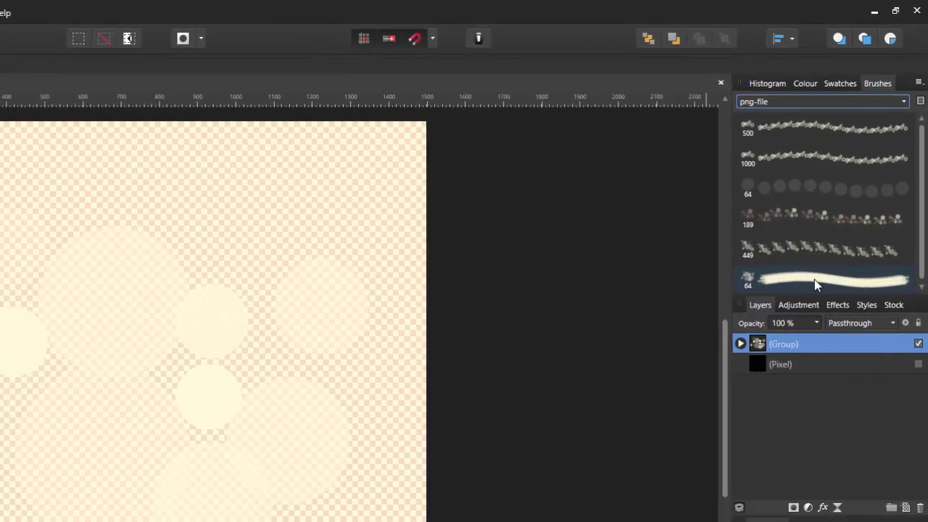
# Edit the new bokeh3 brush, setting its size to 709 px and its spacing to 107%.
pyautogui.doubleClick(798, 355)
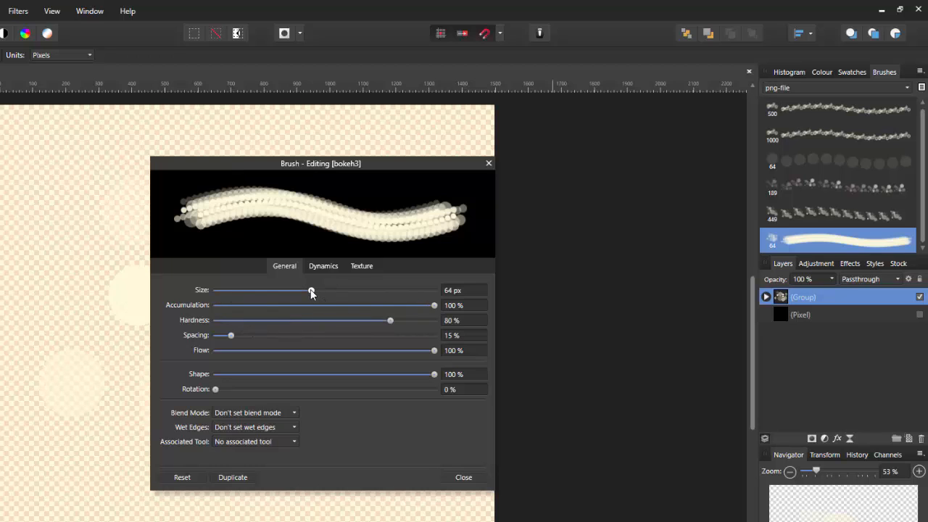
pyautogui.moveTo(311, 292)
pyautogui.mouseDown()
pyautogui.moveTo(430, 294)
pyautogui.moveTo(335, 295)
pyautogui.moveTo(404, 298)
pyautogui.mouseUp()
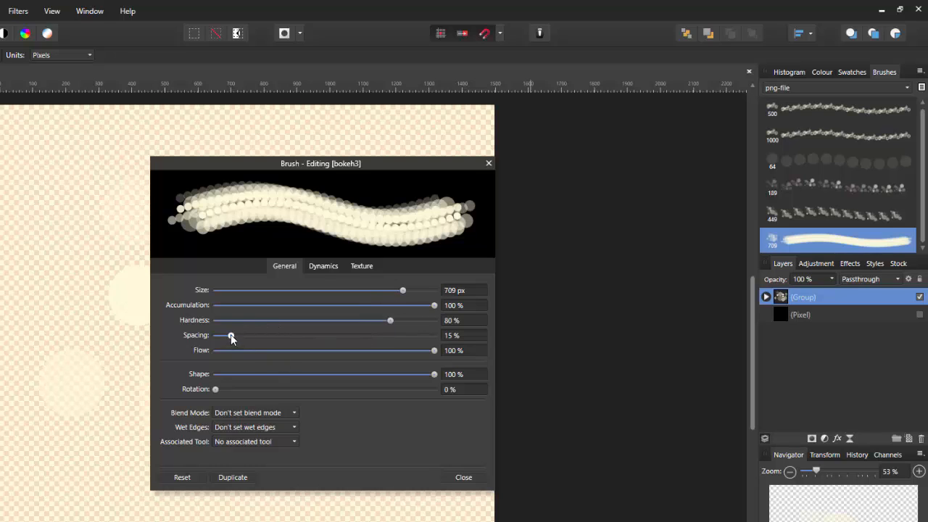
pyautogui.moveTo(233, 336); pyautogui.dragTo(332, 337)
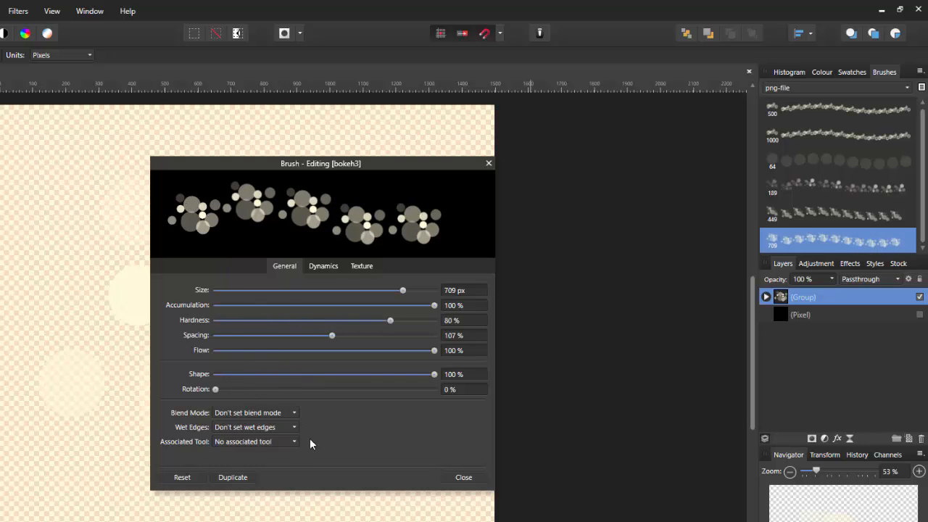
# Set the bokeh3 brush's luminance jitter to 20% with the Random controller and finish editing the brush.
pyautogui.click(322, 267)
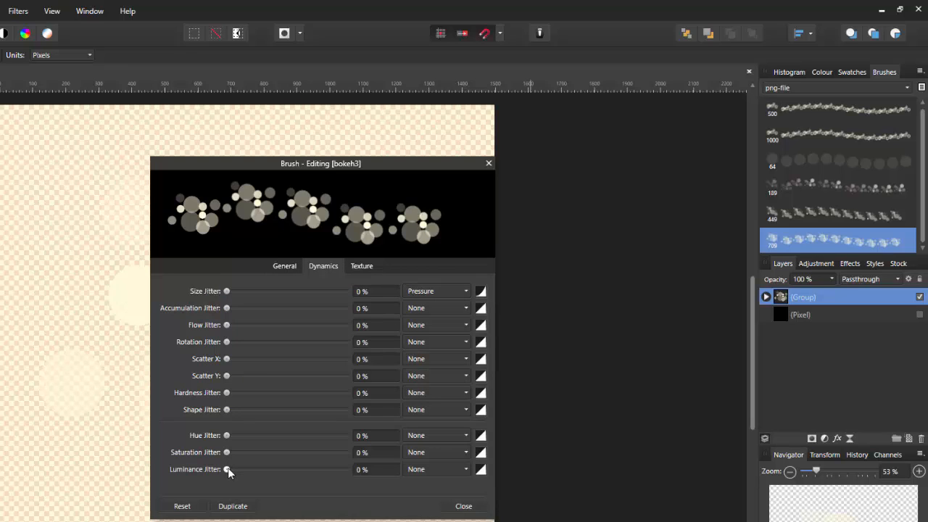
pyautogui.moveTo(227, 468); pyautogui.dragTo(326, 471)
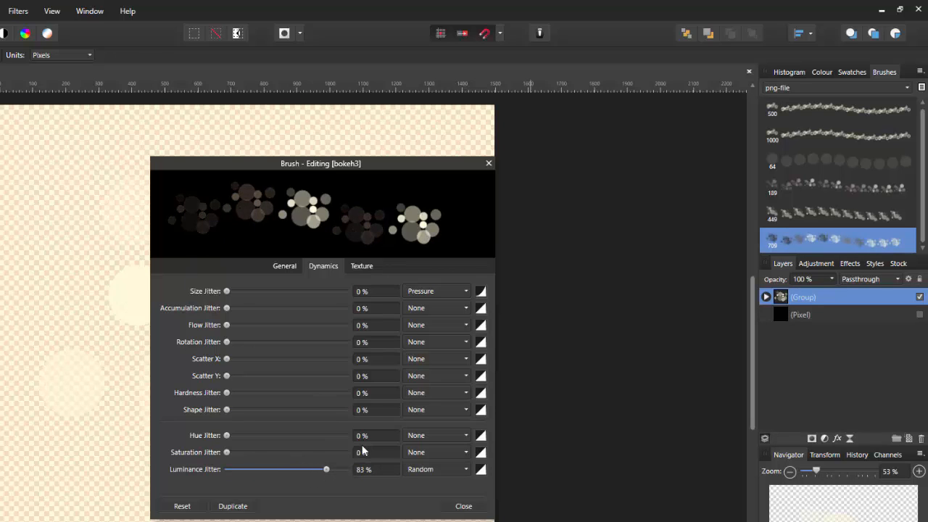
pyautogui.moveTo(326, 471); pyautogui.dragTo(286, 471)
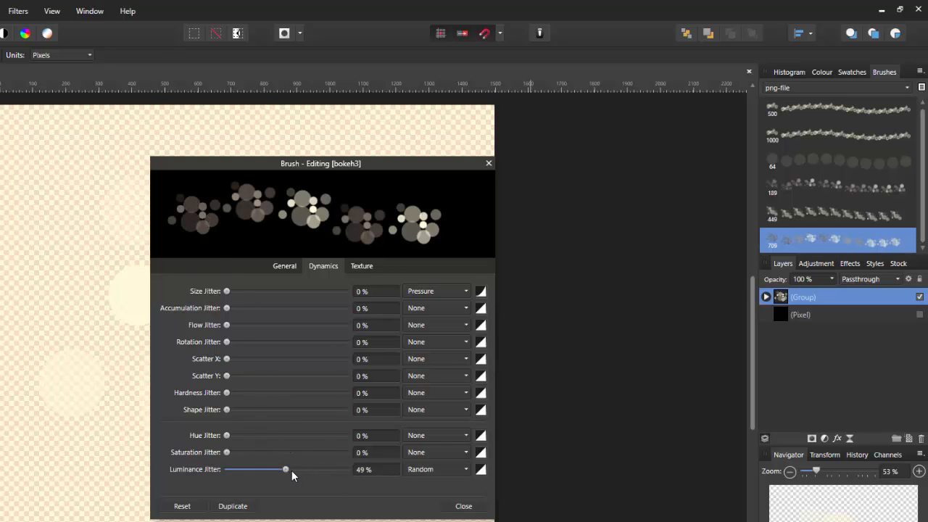
pyautogui.moveTo(286, 473); pyautogui.dragTo(241, 476)
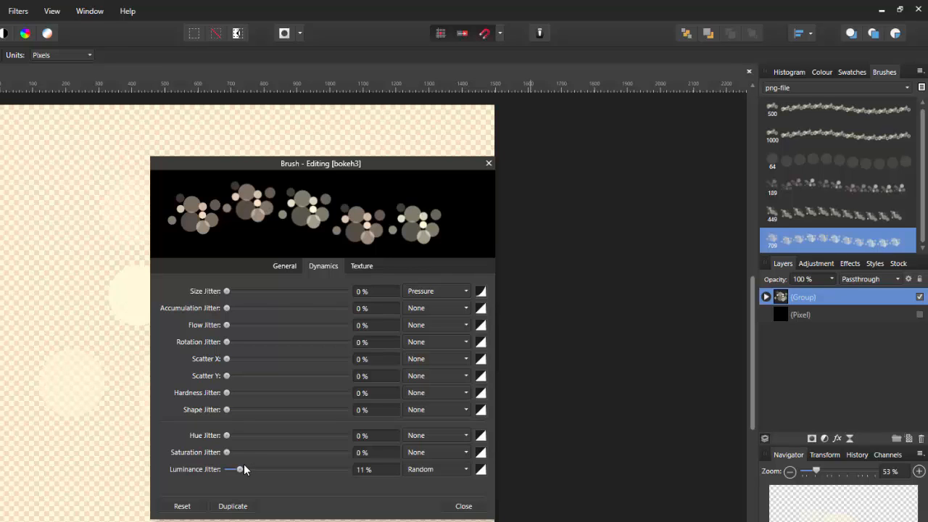
pyautogui.moveTo(239, 469); pyautogui.dragTo(250, 468)
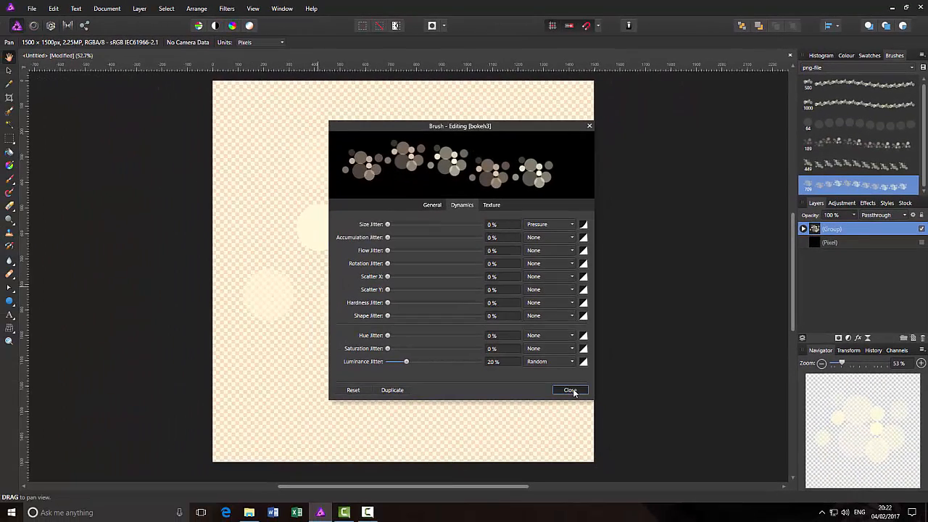
pyautogui.click(570, 390)
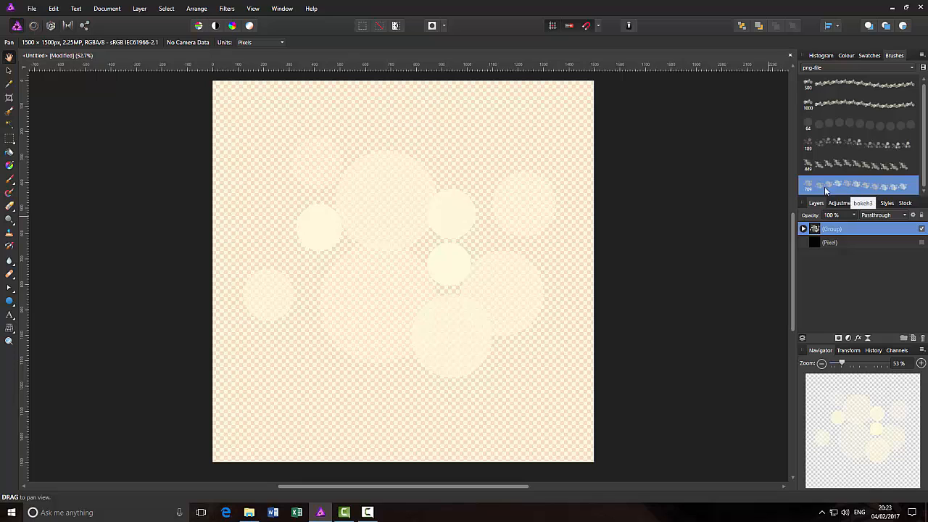
# Open the bokeh3 brush for renaming and accept its name.
pyautogui.click(921, 55)
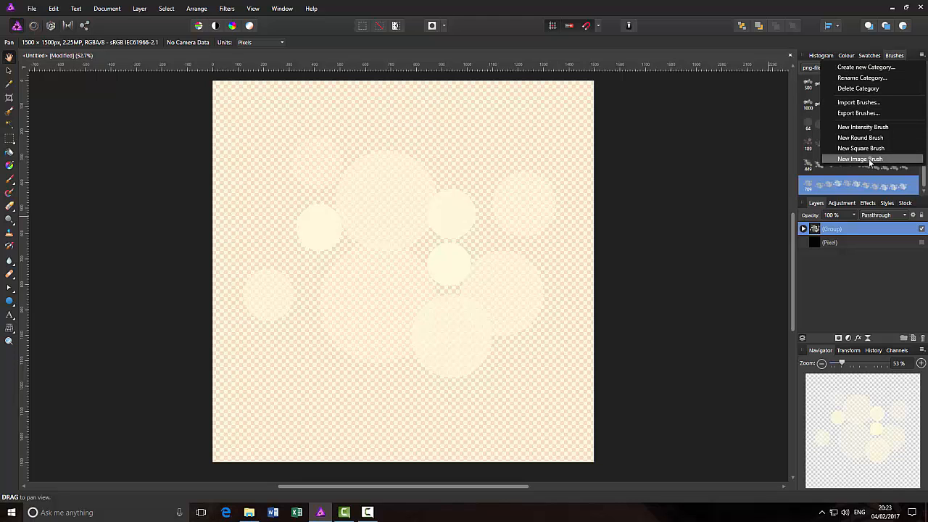
pyautogui.rightClick(849, 182)
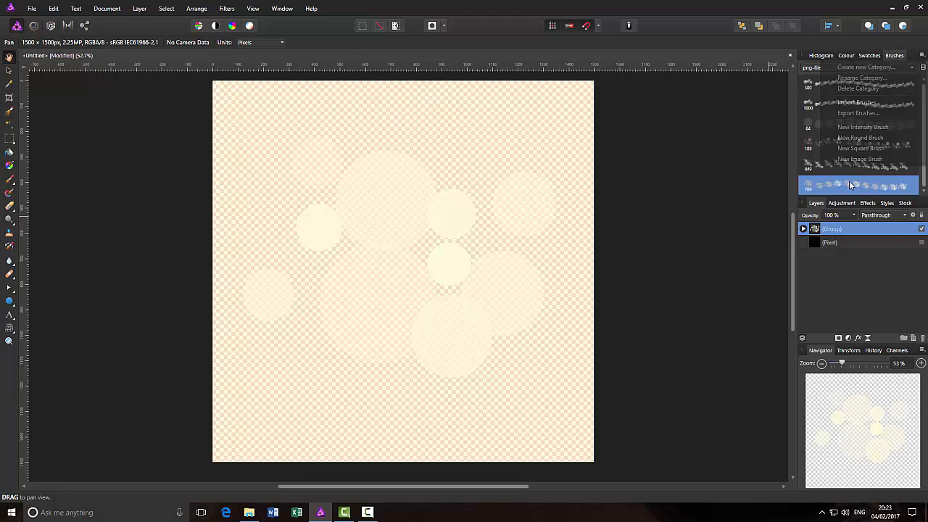
pyautogui.rightClick(840, 186)
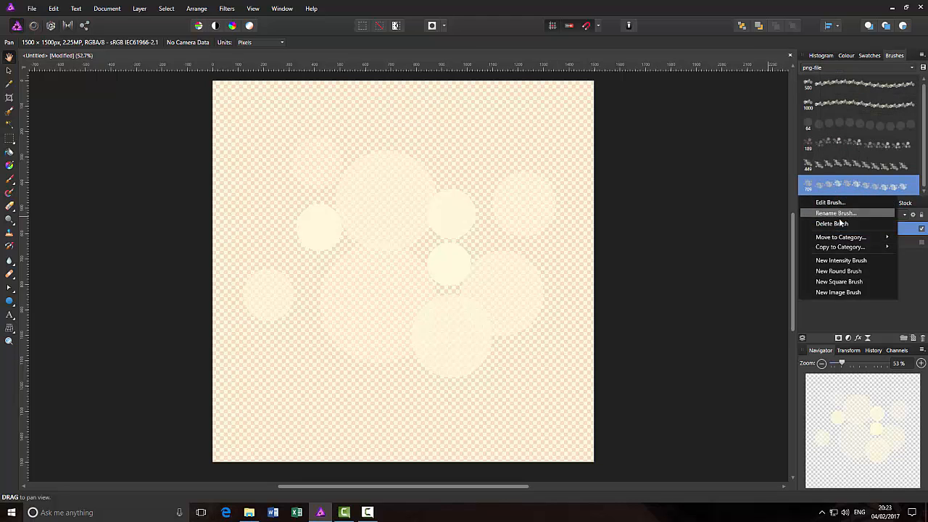
pyautogui.click(837, 213)
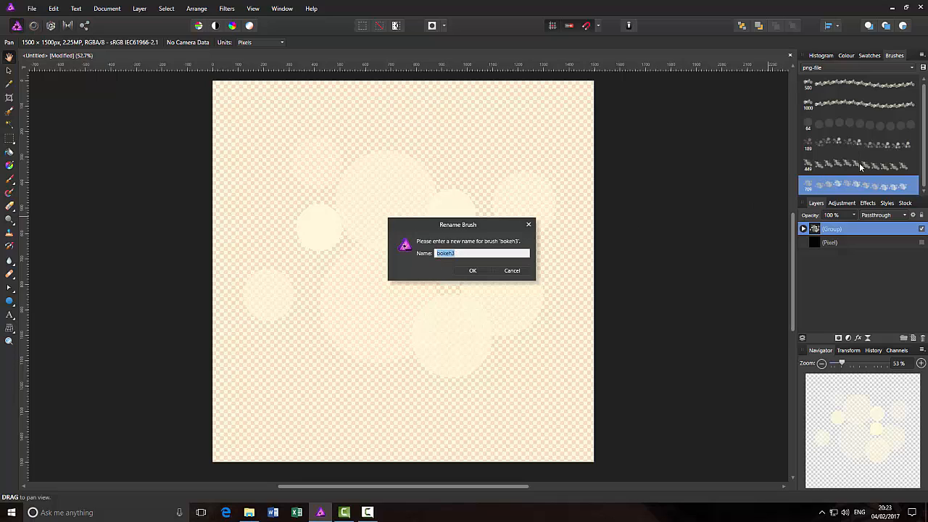
pyautogui.click(451, 252)
pyautogui.click(473, 270)
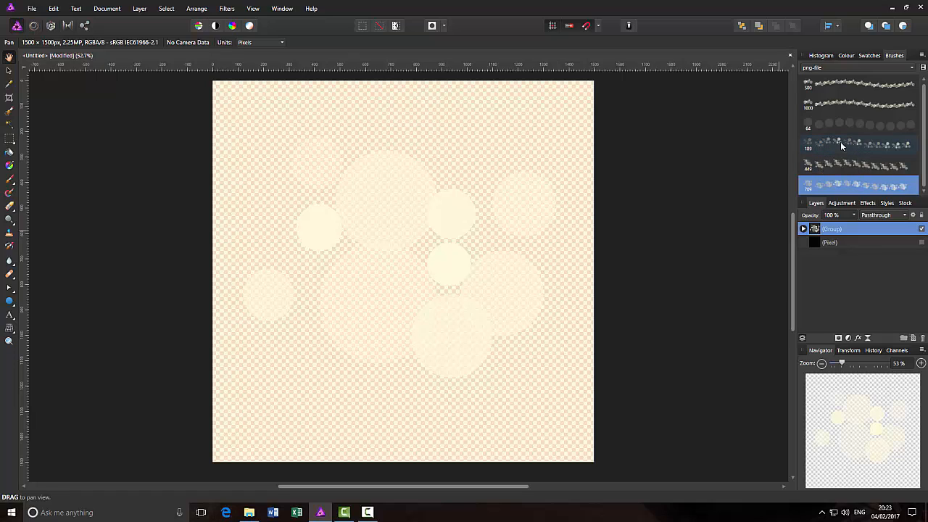
# Hide the circle group and show the black pixel layer beneath it.
pyautogui.click(921, 229)
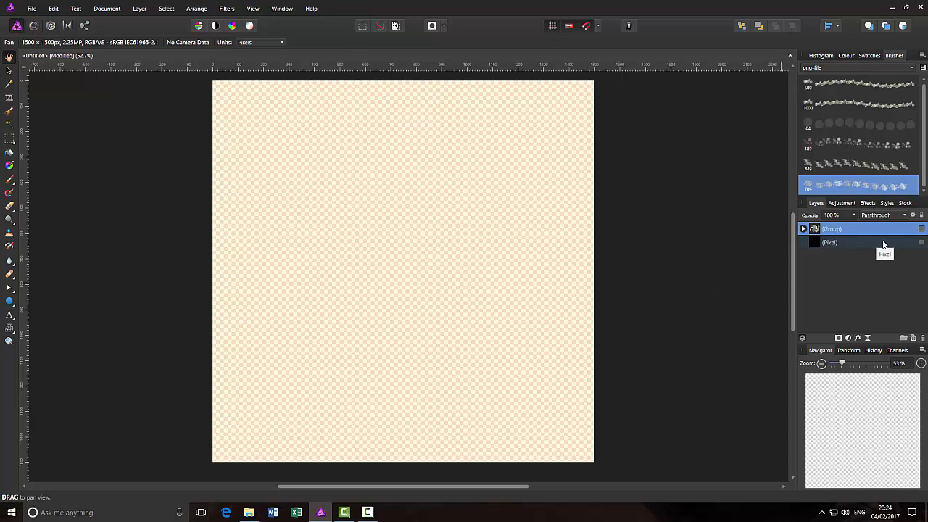
pyautogui.click(922, 242)
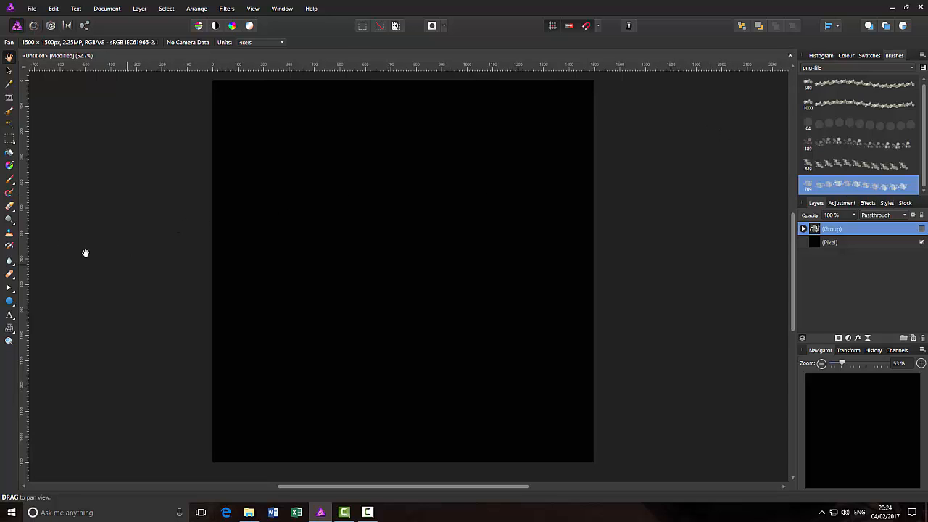
# Stamp one white bokeh cluster in the canvas's upper left with the Paint Brush, undoing the extra stamp below it.
pyautogui.click(9, 182)
pyautogui.click(837, 58)
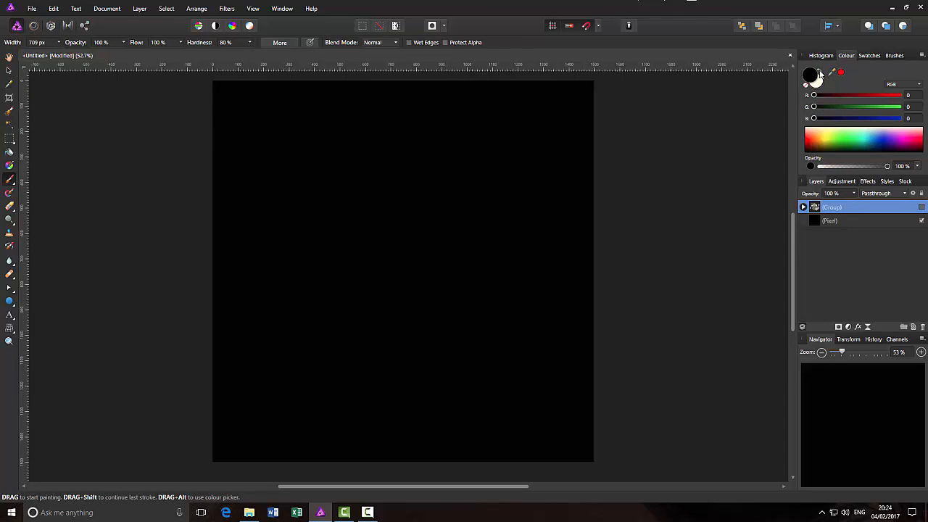
pyautogui.click(819, 74)
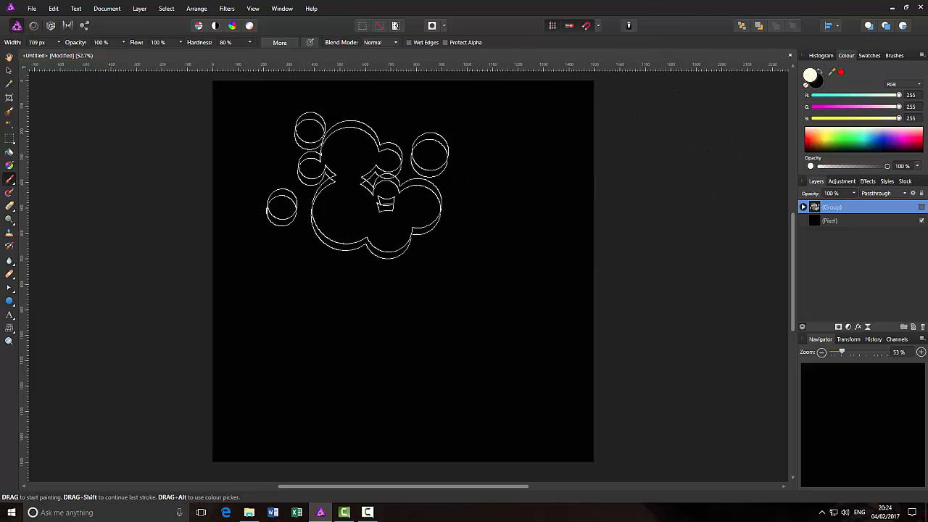
pyautogui.moveTo(341, 173); pyautogui.dragTo(414, 227)
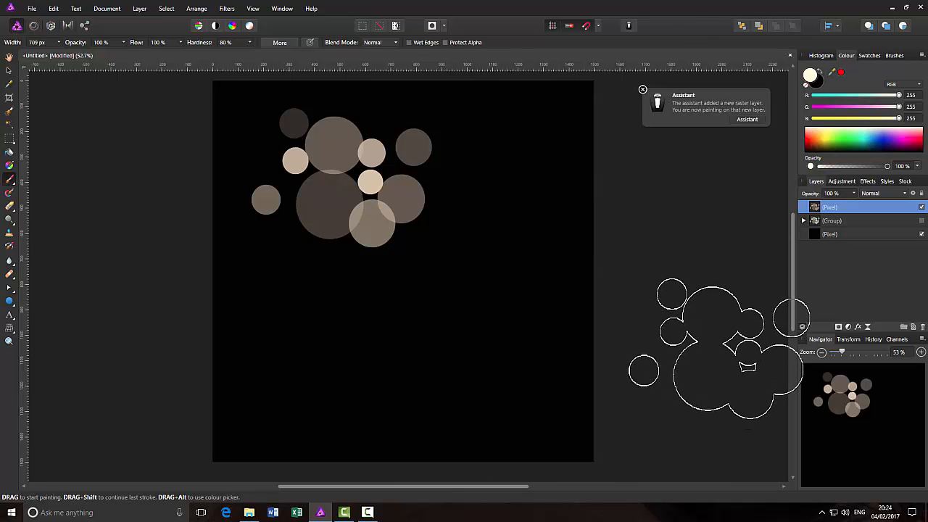
pyautogui.moveTo(715, 341)
pyautogui.mouseDown()
pyautogui.moveTo(507, 341)
pyautogui.moveTo(355, 276)
pyautogui.mouseUp()
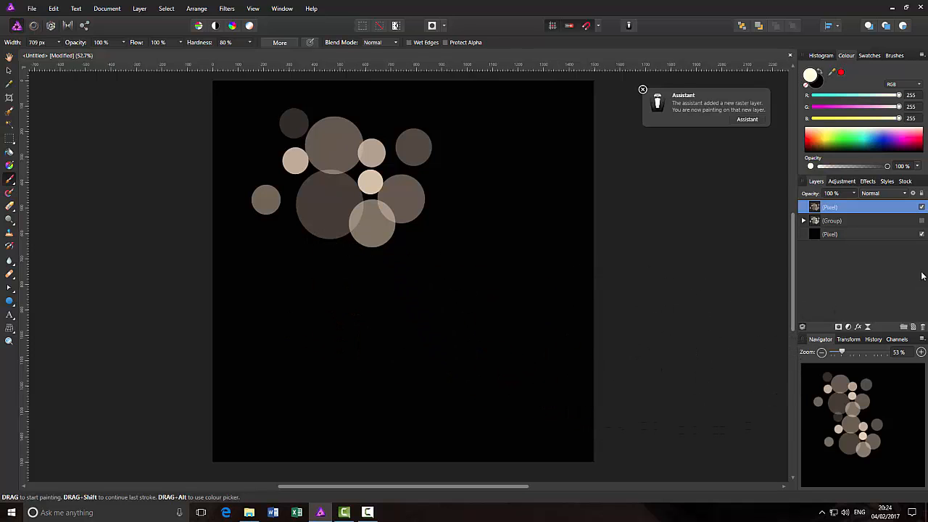
pyautogui.hotkey('ctrl', 'z')
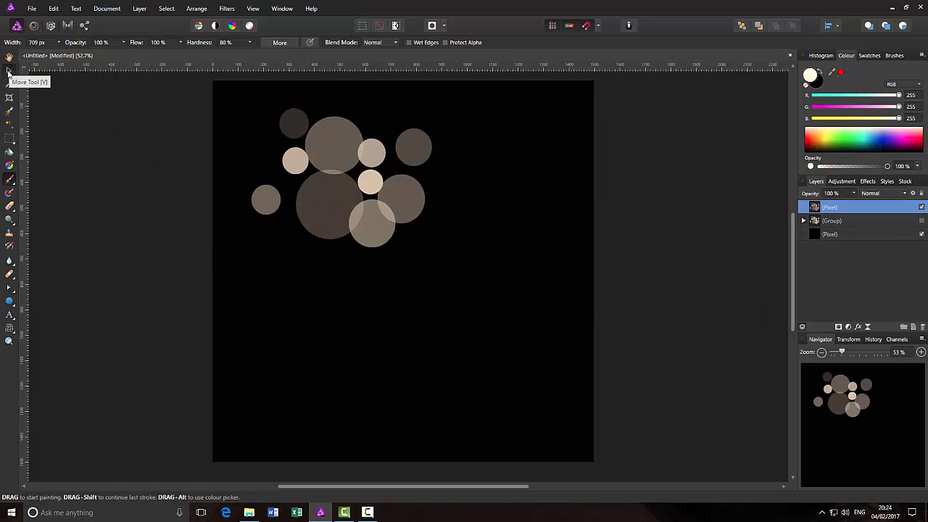
# Enlarge the stamped bokeh cluster from its lower-left corner and set its layer opacity to 55%.
pyautogui.click(10, 71)
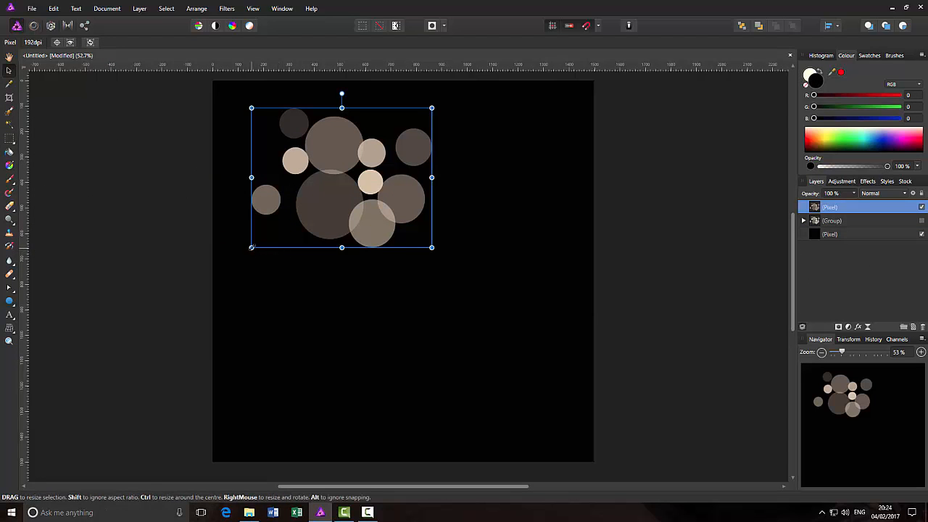
pyautogui.moveTo(251, 247); pyautogui.dragTo(220, 271)
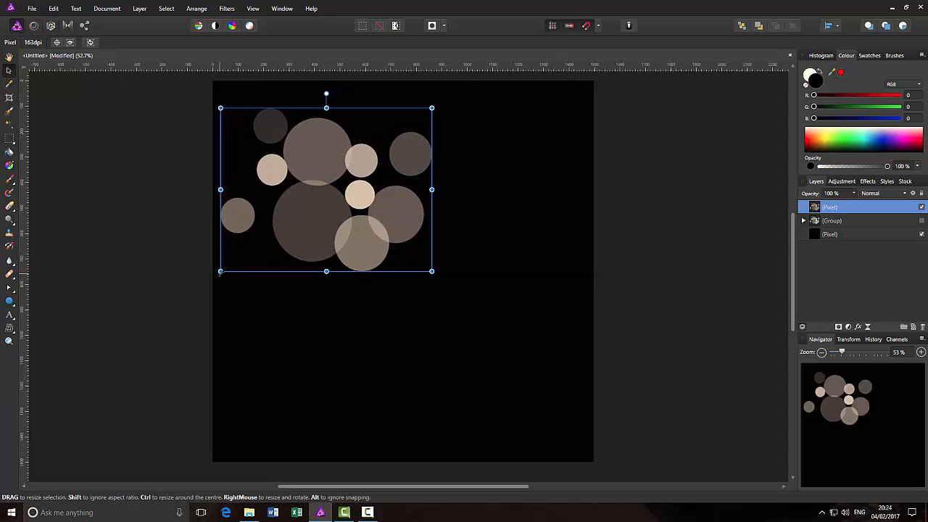
pyautogui.click(854, 194)
pyautogui.moveTo(858, 204); pyautogui.dragTo(818, 209)
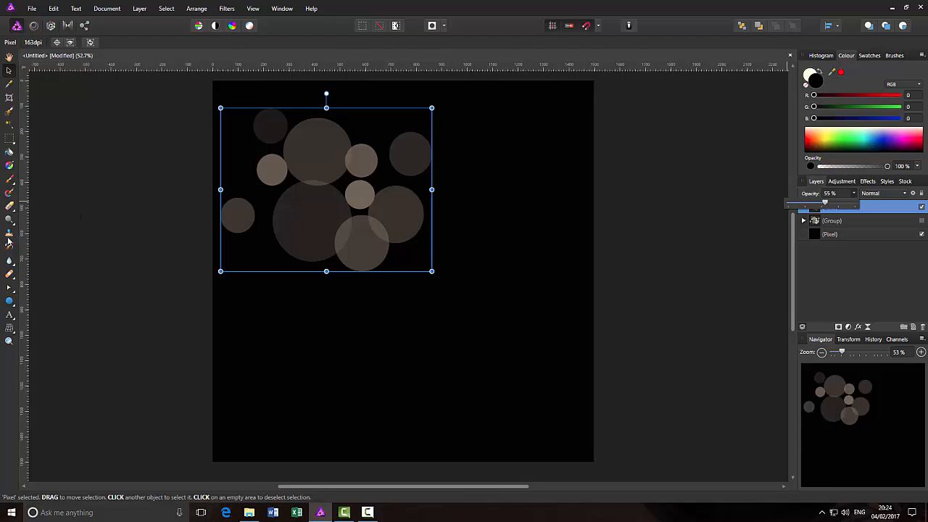
# Add a new pixel layer and stamp a second bokeh cluster below the first, undoing any surplus stamp.
pyautogui.click(11, 183)
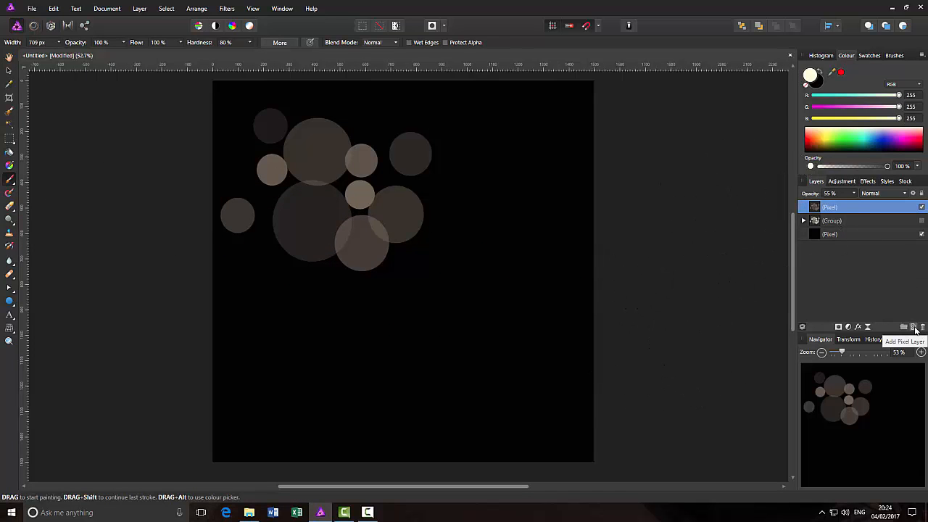
pyautogui.click(915, 329)
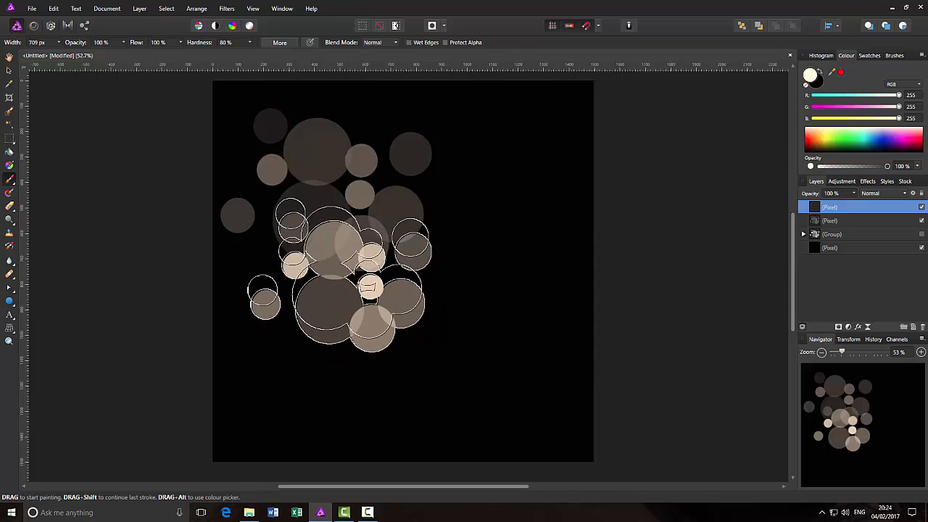
pyautogui.moveTo(364, 259)
pyautogui.mouseDown()
pyautogui.moveTo(428, 239)
pyautogui.moveTo(417, 217)
pyautogui.moveTo(347, 286)
pyautogui.moveTo(356, 326)
pyautogui.moveTo(384, 344)
pyautogui.moveTo(374, 341)
pyautogui.mouseUp()
pyautogui.click(570, 324)
pyautogui.hotkey('ctrl', 'z')
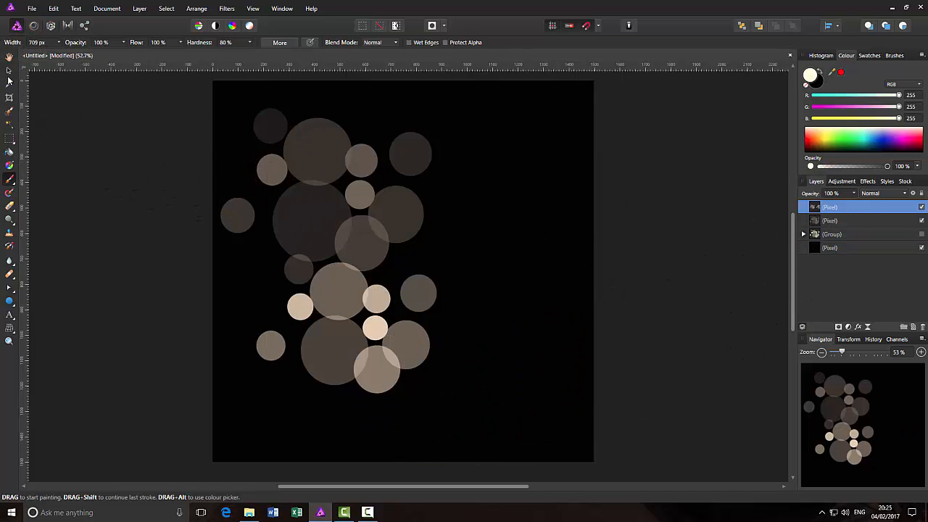
# Shrink the lower bokeh cluster towards its lower-left corner and deselect it.
pyautogui.click(9, 70)
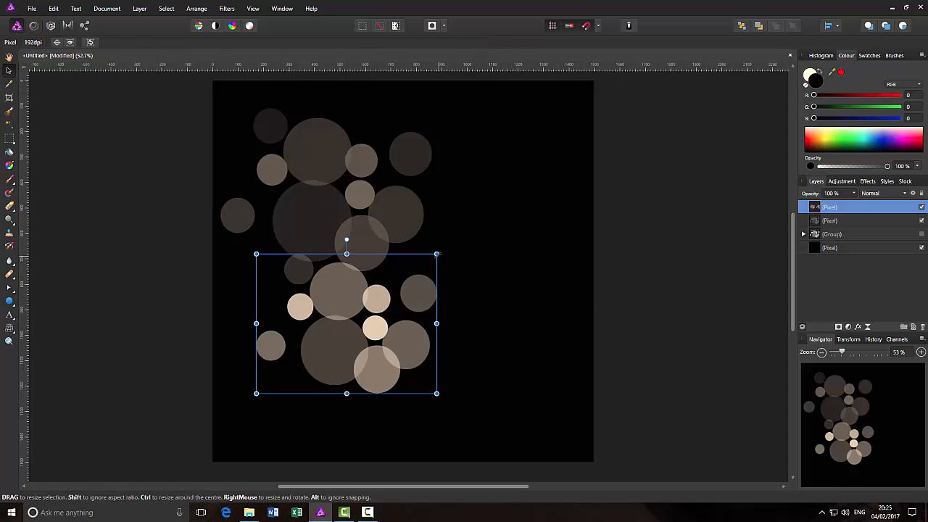
pyautogui.moveTo(436, 254); pyautogui.dragTo(382, 303)
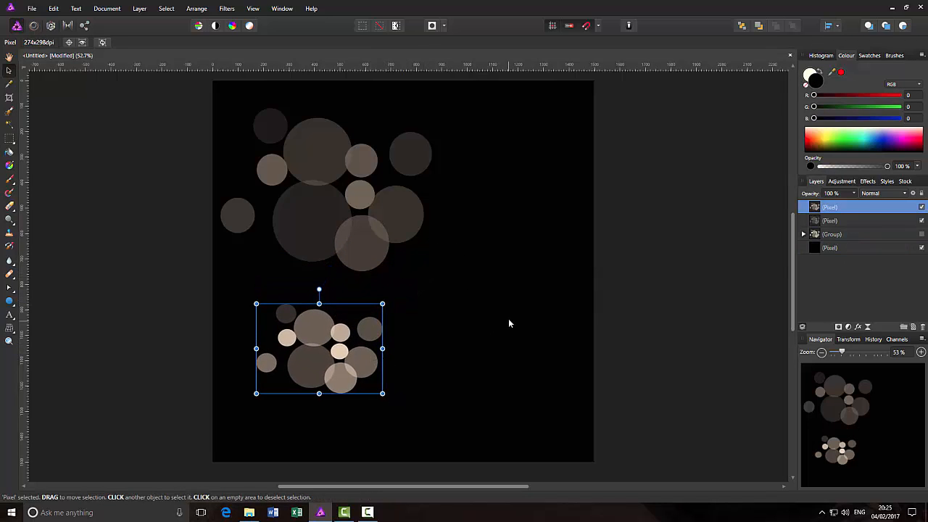
pyautogui.click(656, 277)
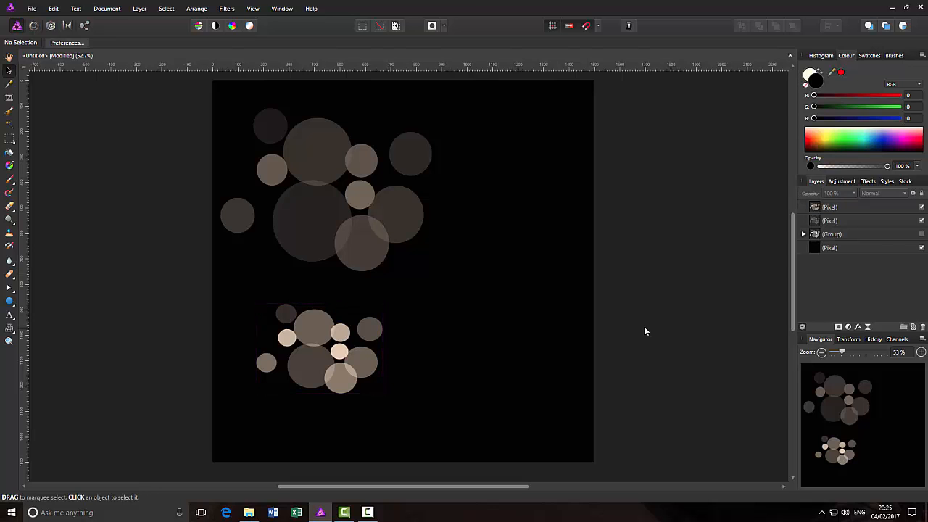
# Set the painting colour to yellow, RGB 223, 255, 111, and stamp a bokeh cluster in the canvas's upper right.
pyautogui.click(10, 180)
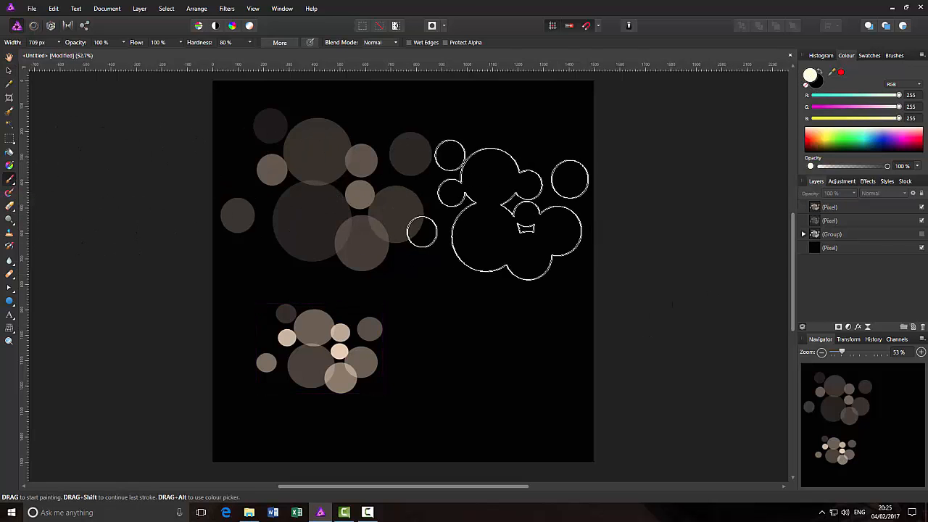
pyautogui.click(830, 138)
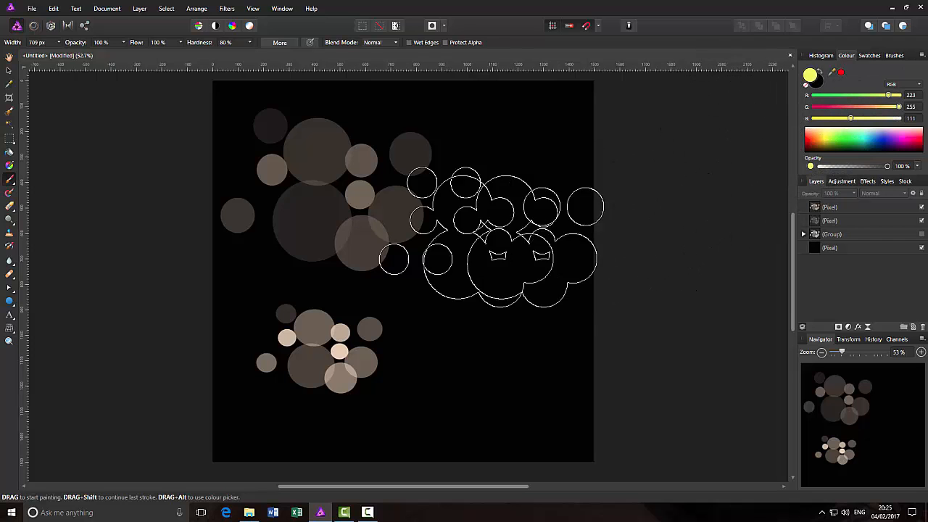
pyautogui.moveTo(499, 229)
pyautogui.mouseDown()
pyautogui.moveTo(502, 286)
pyautogui.moveTo(595, 296)
pyautogui.moveTo(637, 287)
pyautogui.mouseUp()
pyautogui.moveTo(674, 259)
pyautogui.mouseDown()
pyautogui.moveTo(519, 233)
pyautogui.moveTo(441, 209)
pyautogui.moveTo(483, 225)
pyautogui.moveTo(493, 297)
pyautogui.mouseUp()
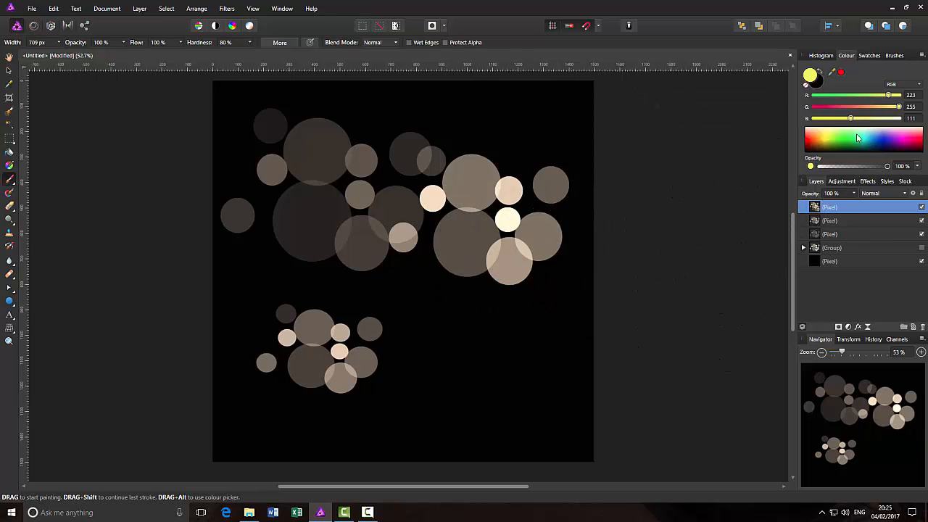
# Try stamping another bokeh cluster just below the one in the canvas's upper right.
pyautogui.click(921, 56)
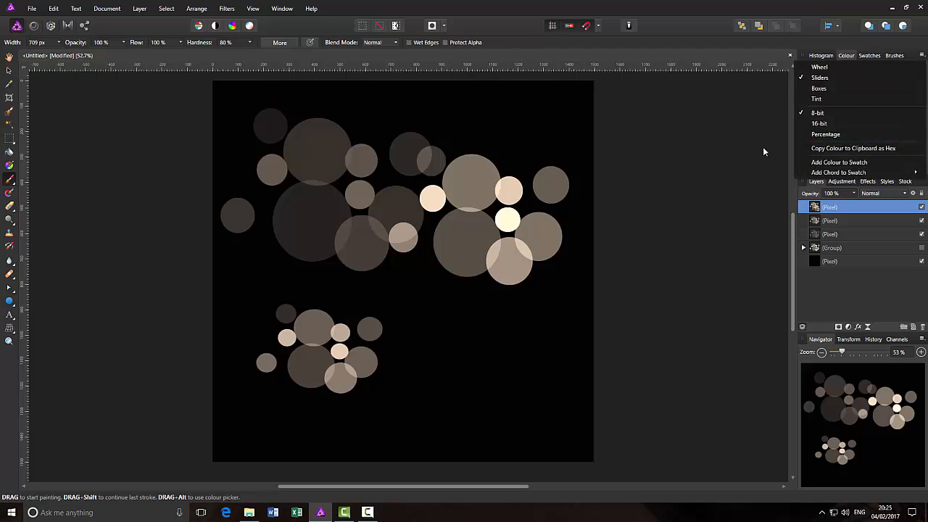
pyautogui.click(905, 56)
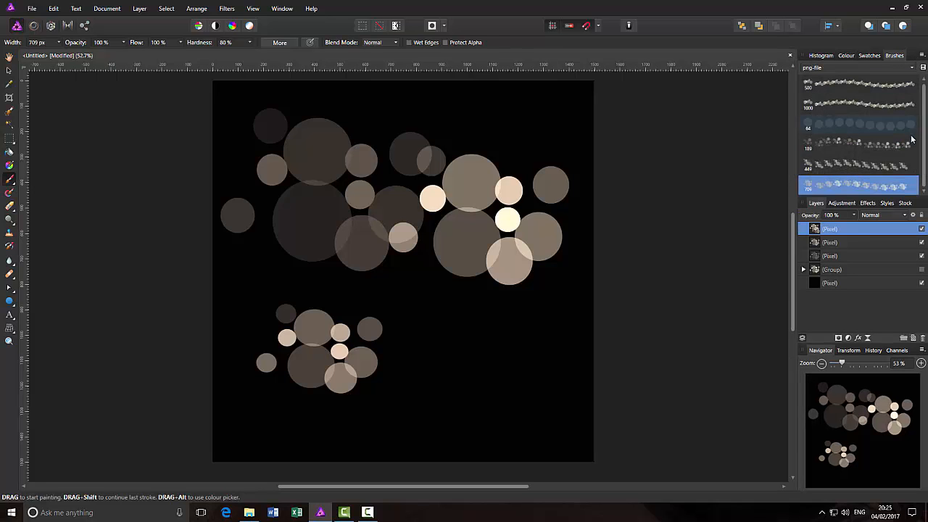
pyautogui.click(921, 56)
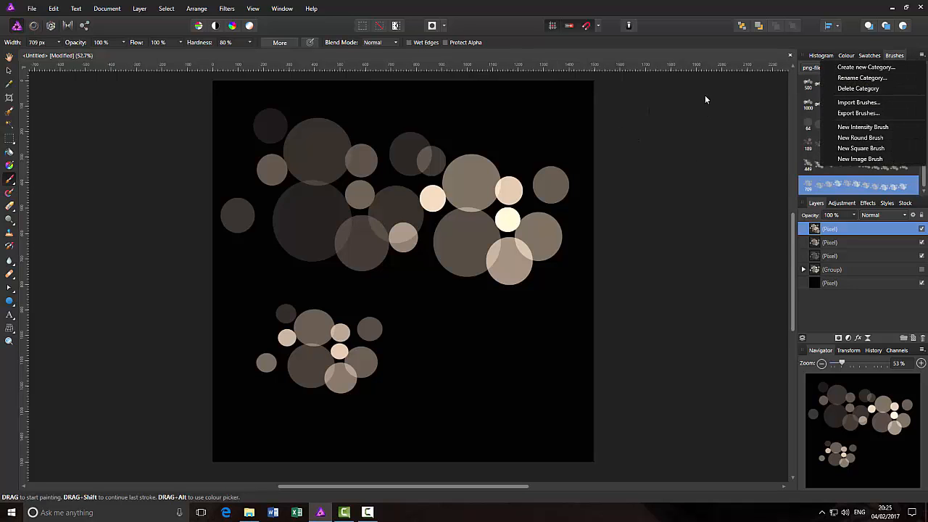
pyautogui.click(685, 95)
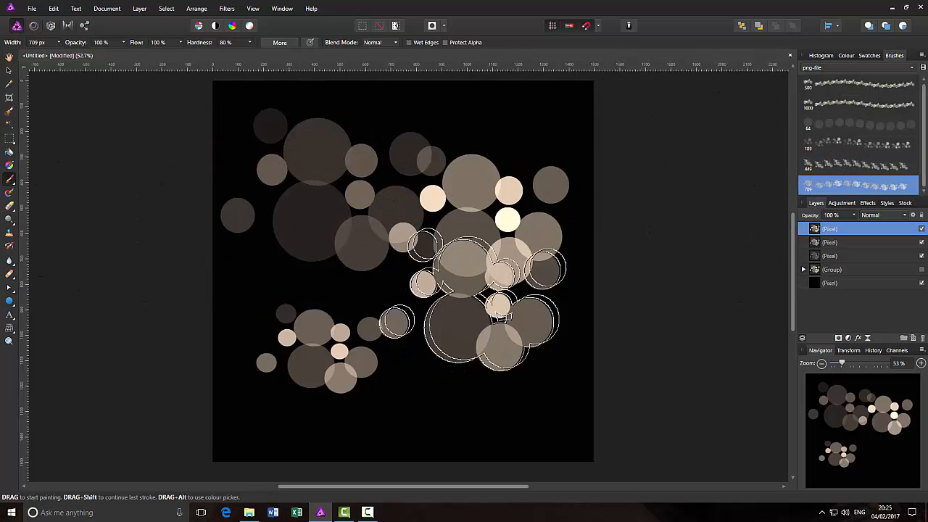
pyautogui.moveTo(468, 304); pyautogui.dragTo(514, 221)
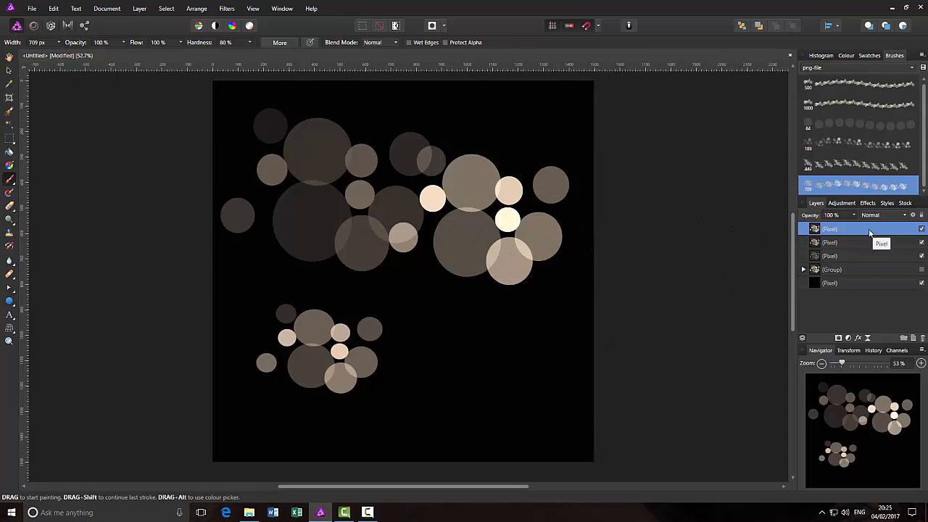
# Add a Recolour adjustment above the bokeh layers.
pyautogui.click(841, 204)
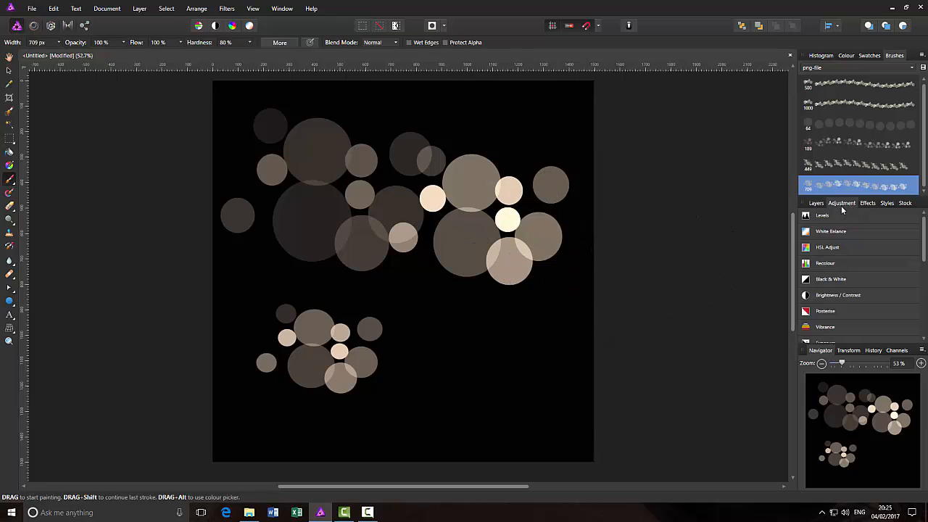
pyautogui.click(822, 263)
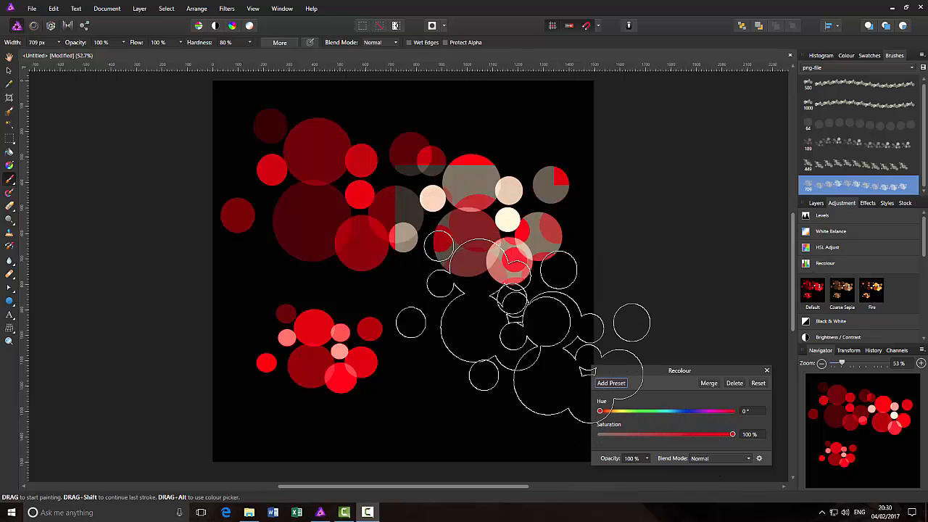
# Try a blue recolouring of the bokeh with hue 212.1° and saturation 98%.
pyautogui.click(647, 411)
pyautogui.click(677, 411)
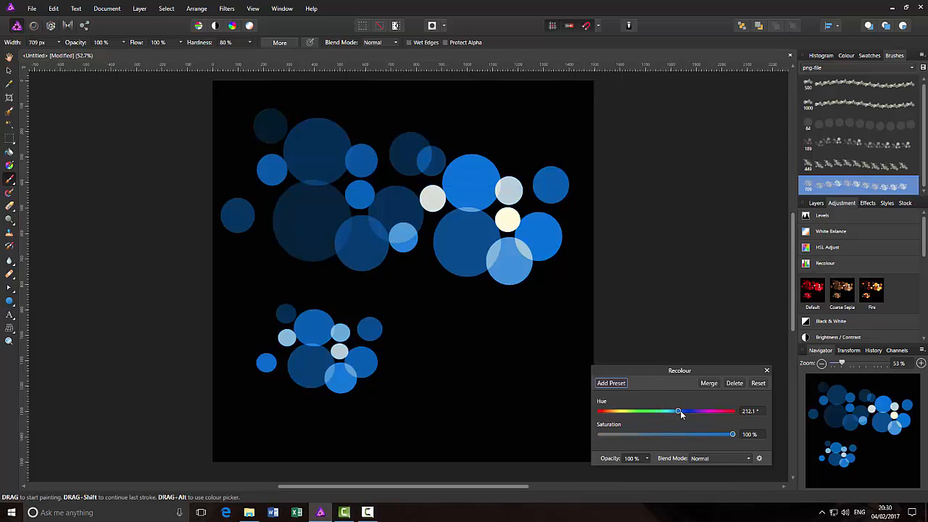
pyautogui.click(685, 434)
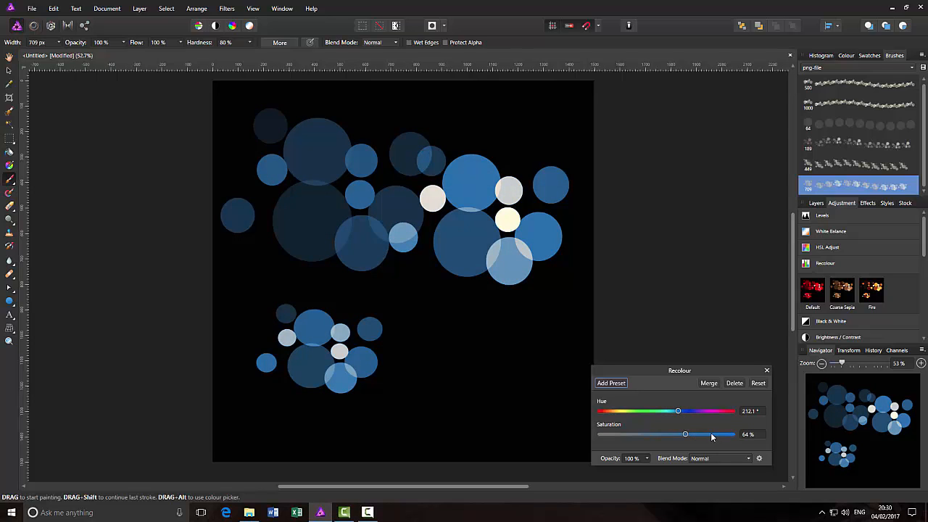
pyautogui.moveTo(647, 435); pyautogui.dragTo(614, 442)
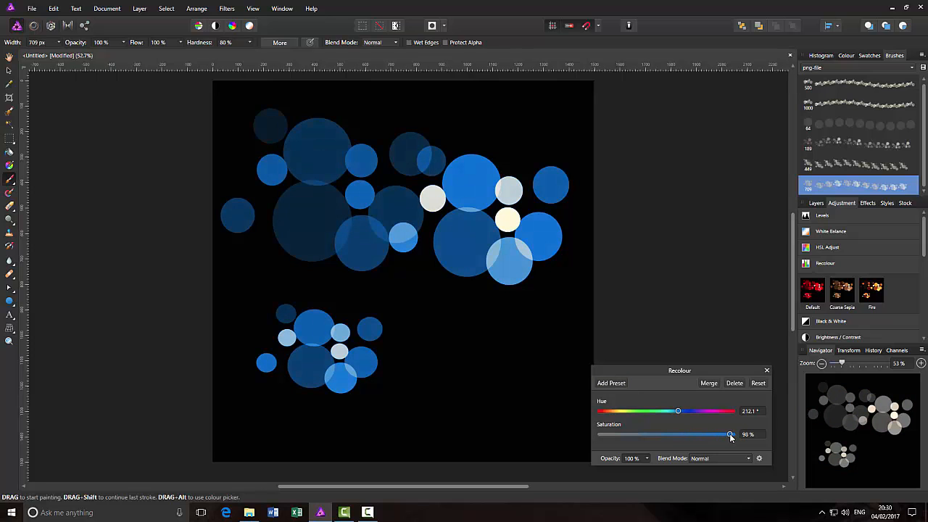
# Try a green recolouring with hue 92.9° and saturation 72%, and a pink one with hue 318.1°.
pyautogui.moveTo(679, 414); pyautogui.dragTo(635, 412)
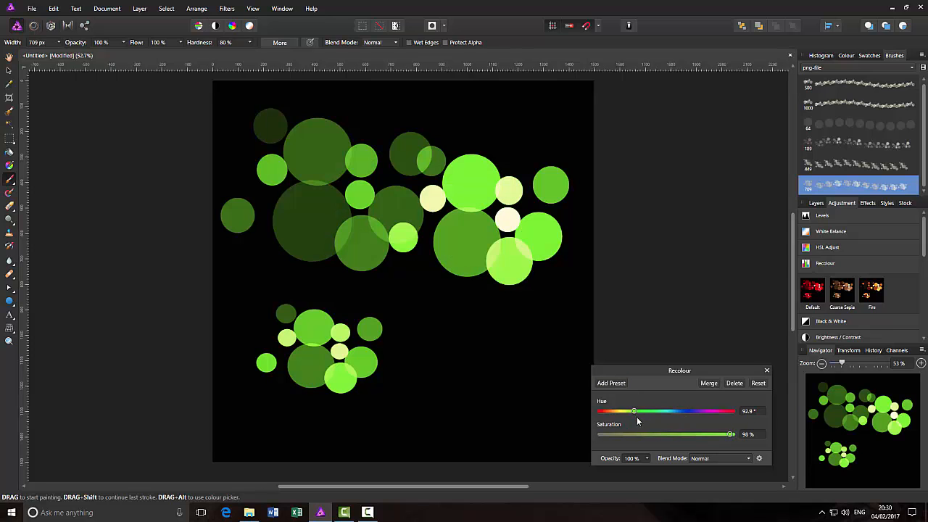
pyautogui.moveTo(731, 434); pyautogui.dragTo(695, 434)
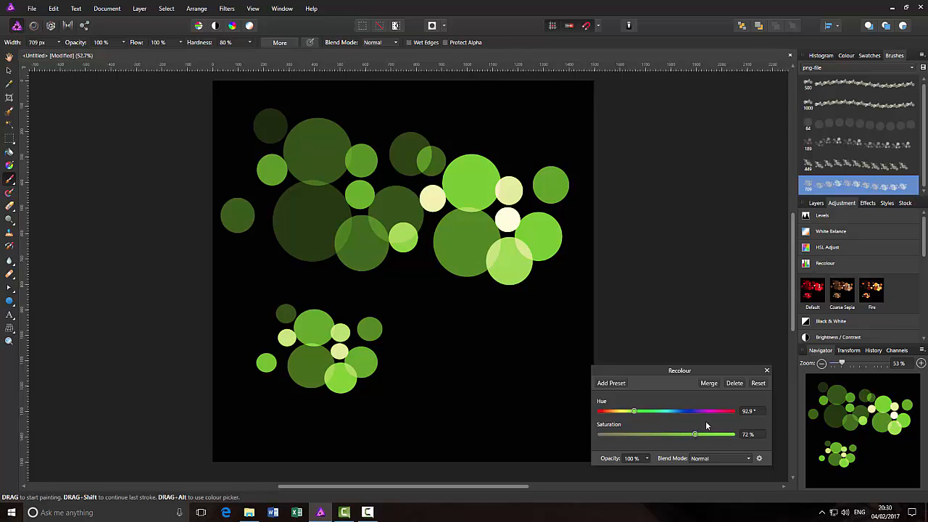
pyautogui.click(716, 411)
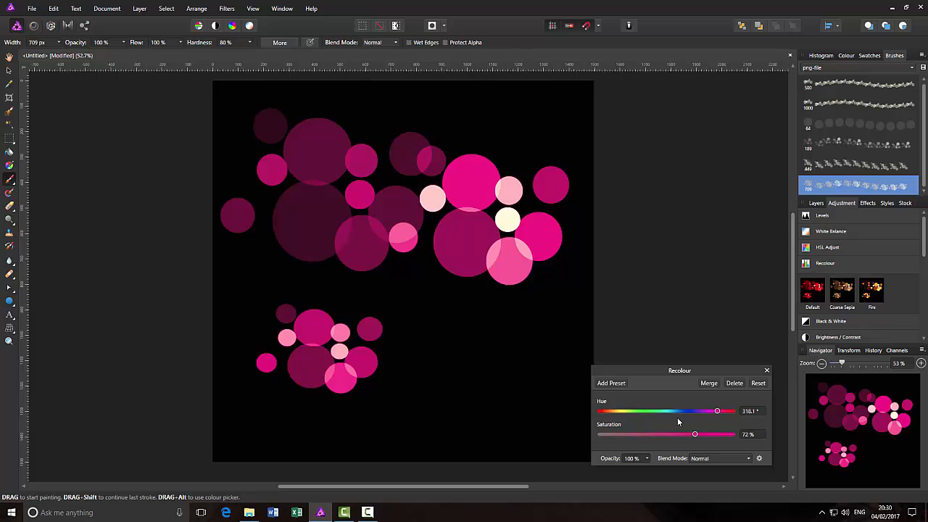
# Return the Recolour adjustment to red and add a new pixel layer above it.
pyautogui.click(707, 384)
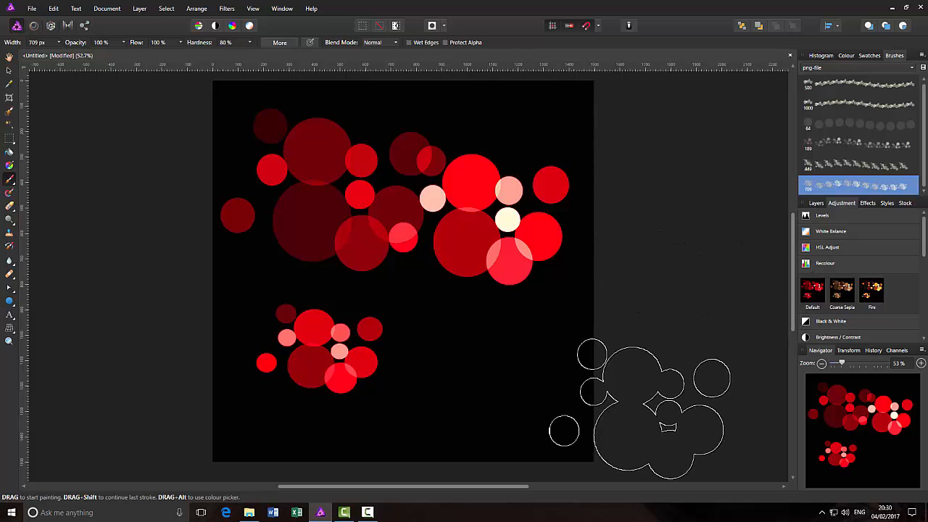
pyautogui.click(816, 203)
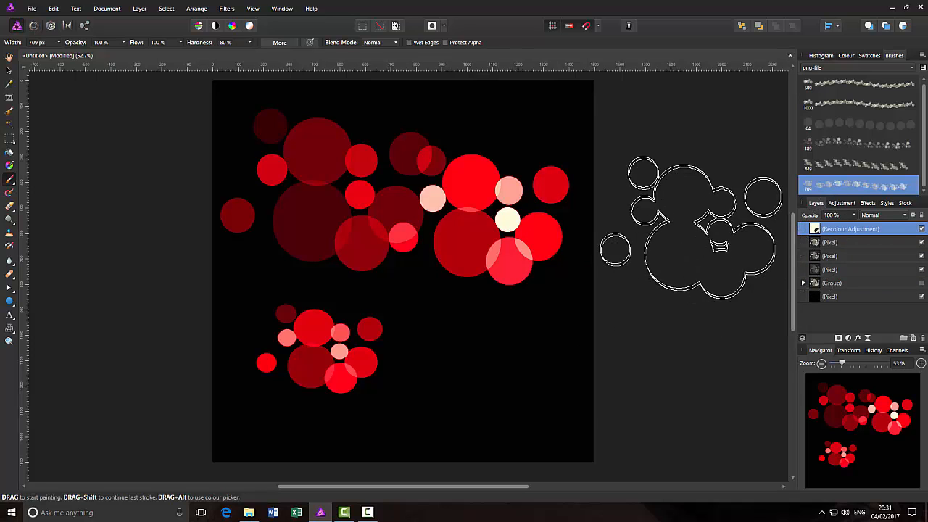
pyautogui.click(912, 338)
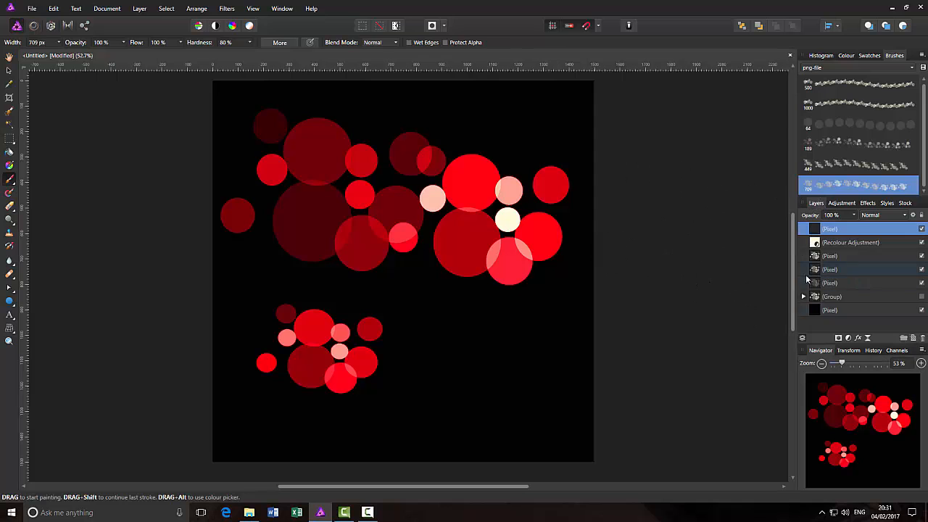
pyautogui.moveTo(573, 276)
pyautogui.mouseDown()
pyautogui.moveTo(592, 253)
pyautogui.moveTo(569, 308)
pyautogui.mouseUp()
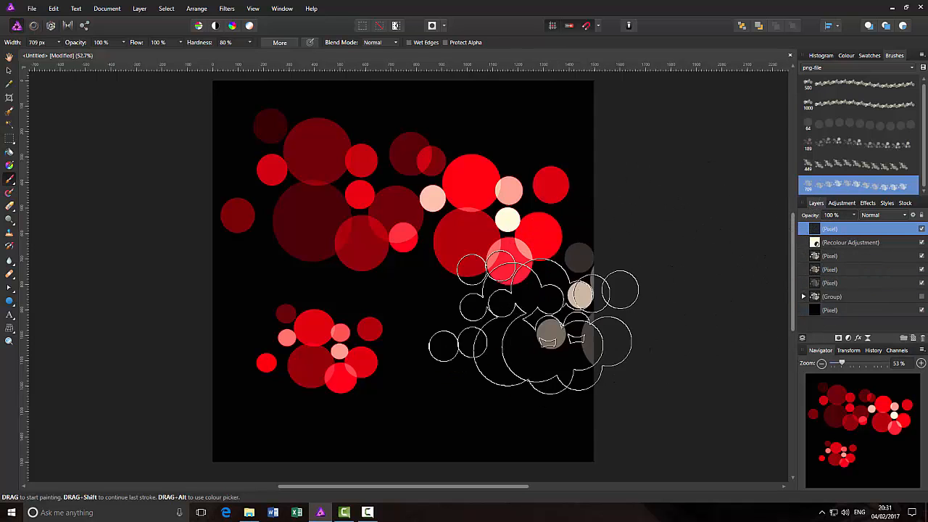
pyautogui.click(464, 343)
pyautogui.hotkey('ctrl', 'z')
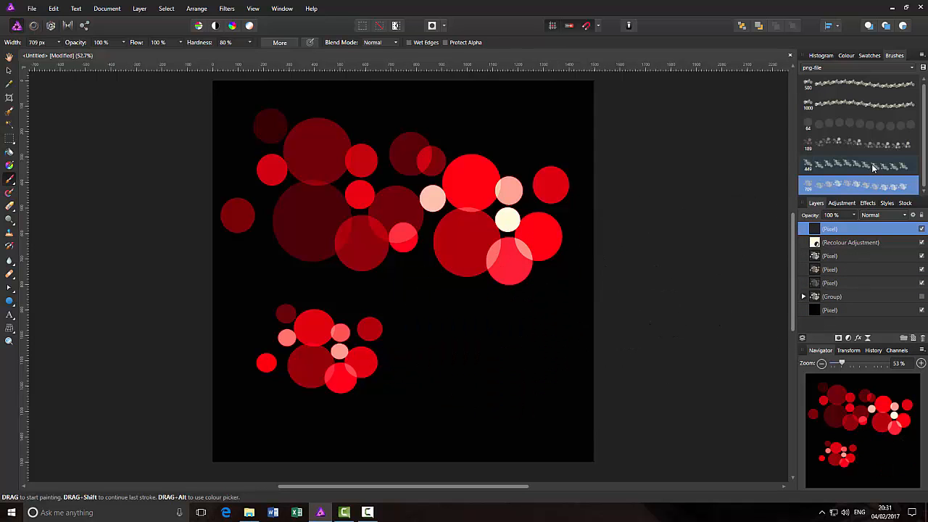
# Stamp three bokeh clusters with the 449 px brush across the lower-right area of the canvas on the new layer.
pyautogui.click(871, 163)
pyautogui.click(475, 353)
pyautogui.click(461, 343)
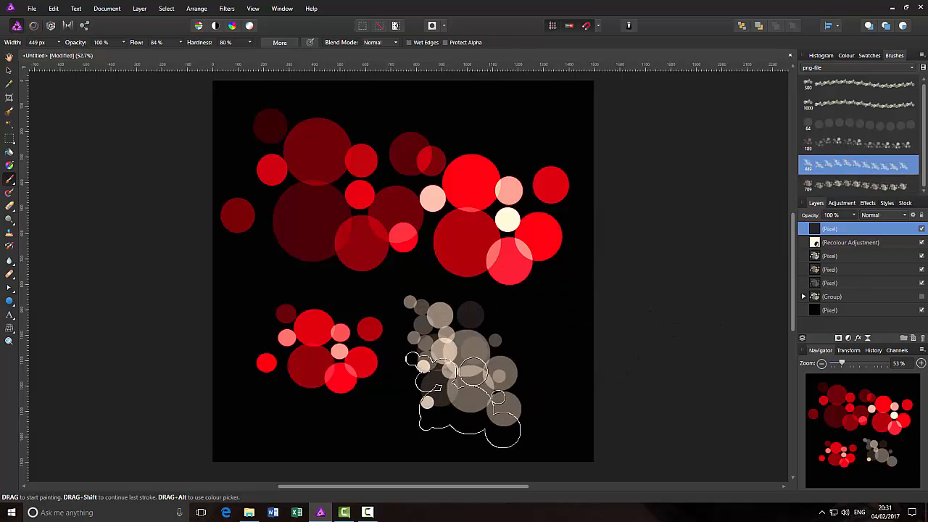
pyautogui.click(407, 403)
pyautogui.click(535, 319)
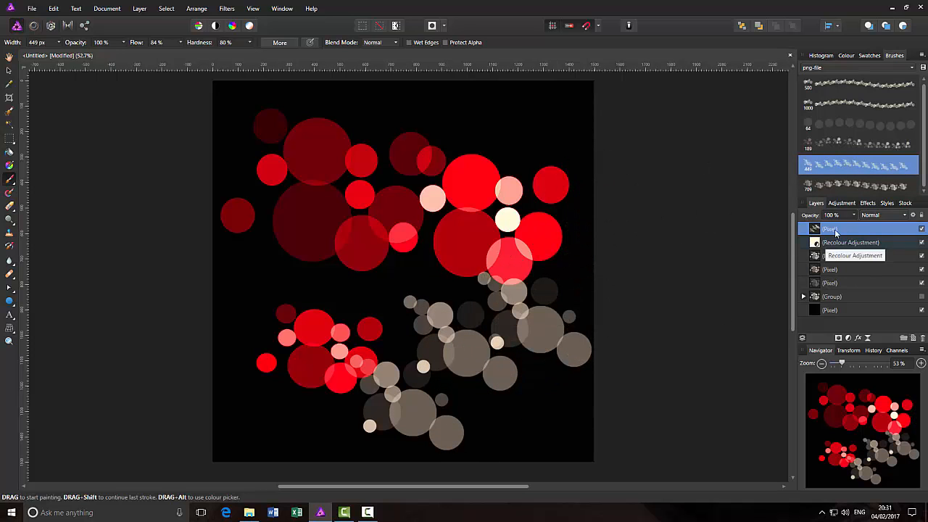
# Add a second Recolour adjustment above the new clusters and set its hue to a green of 137.5°.
pyautogui.click(833, 205)
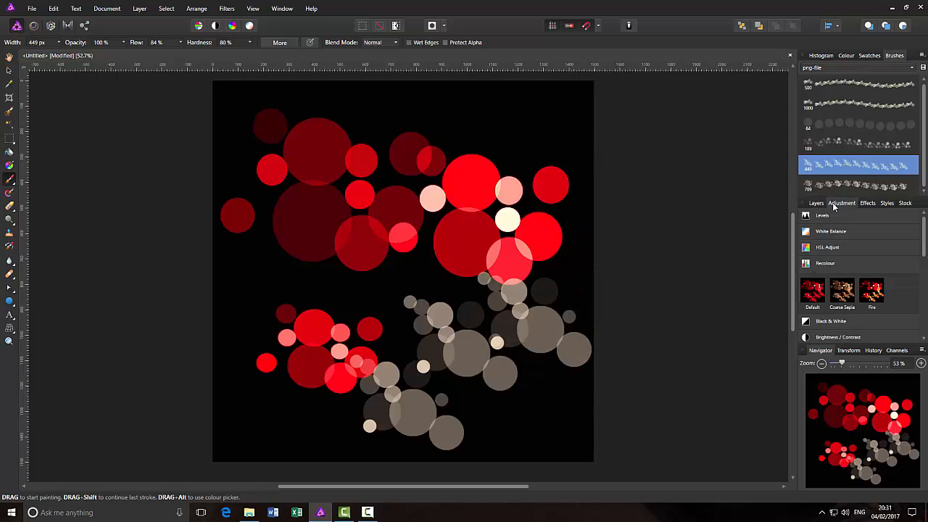
pyautogui.click(822, 264)
pyautogui.click(823, 263)
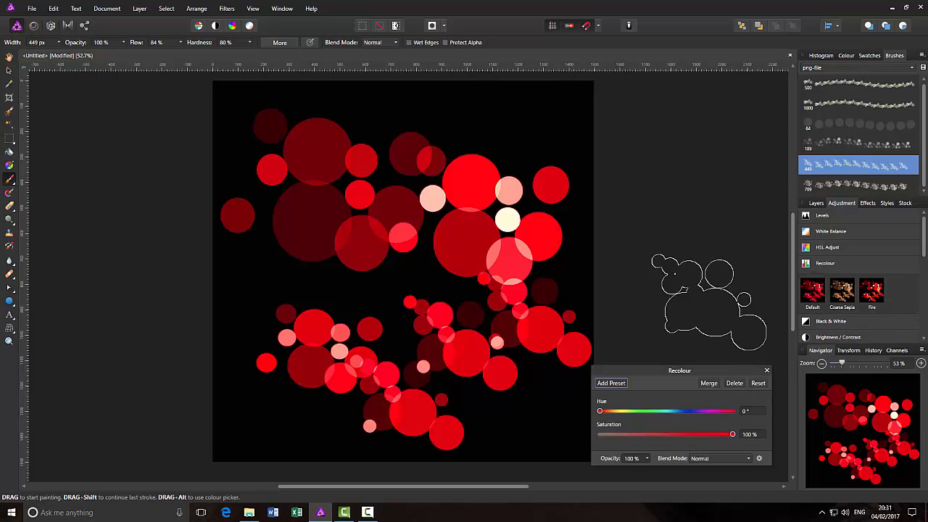
pyautogui.click(640, 410)
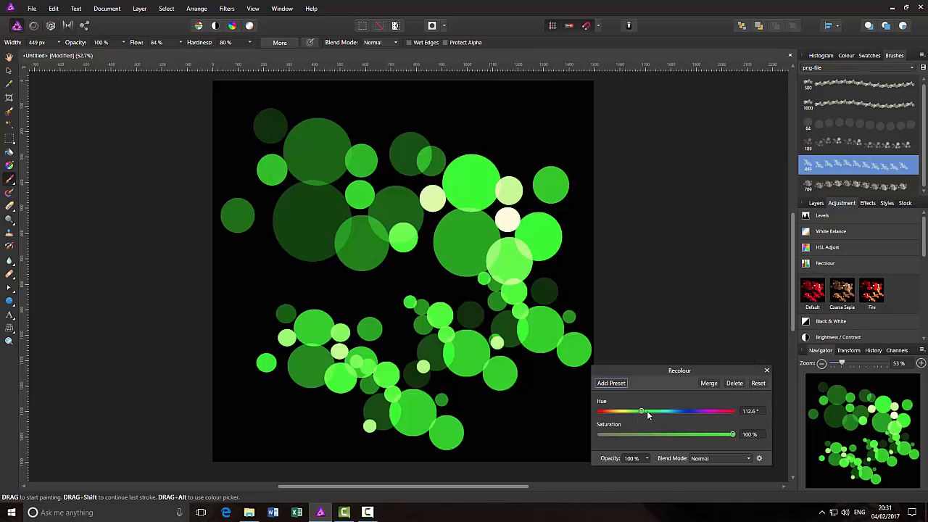
pyautogui.moveTo(647, 415)
pyautogui.mouseDown()
pyautogui.moveTo(638, 411)
pyautogui.moveTo(650, 411)
pyautogui.mouseUp()
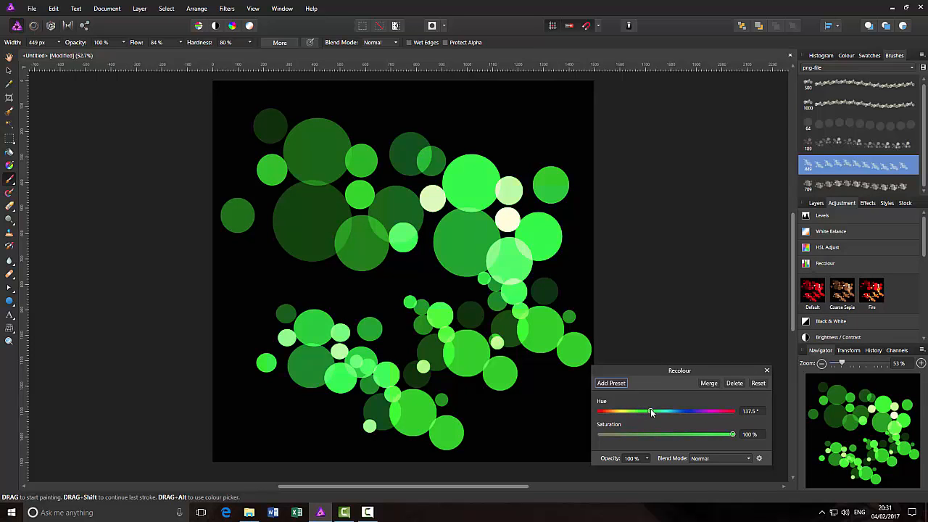
pyautogui.click(766, 371)
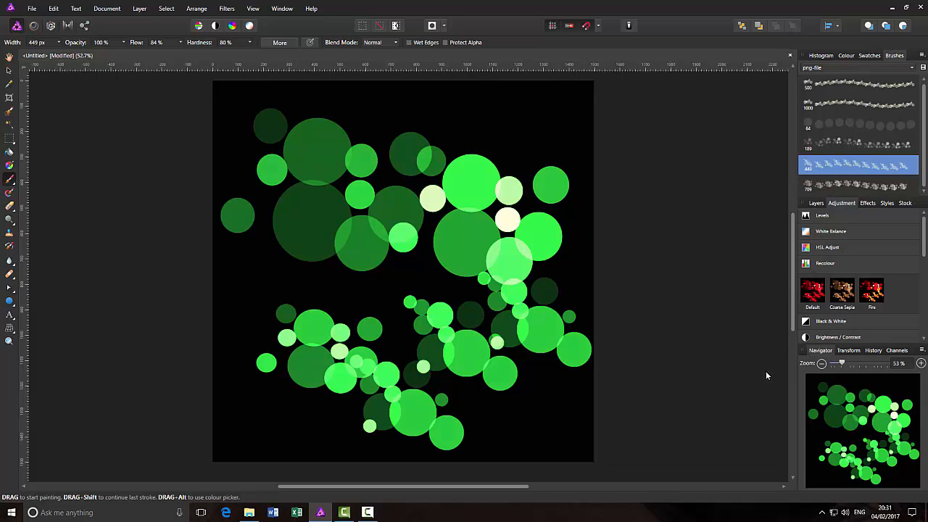
# Mask the green Recolour adjustment to the pixel layer below and check how it is nested in that layer.
pyautogui.click(816, 203)
pyautogui.rightClick(857, 228)
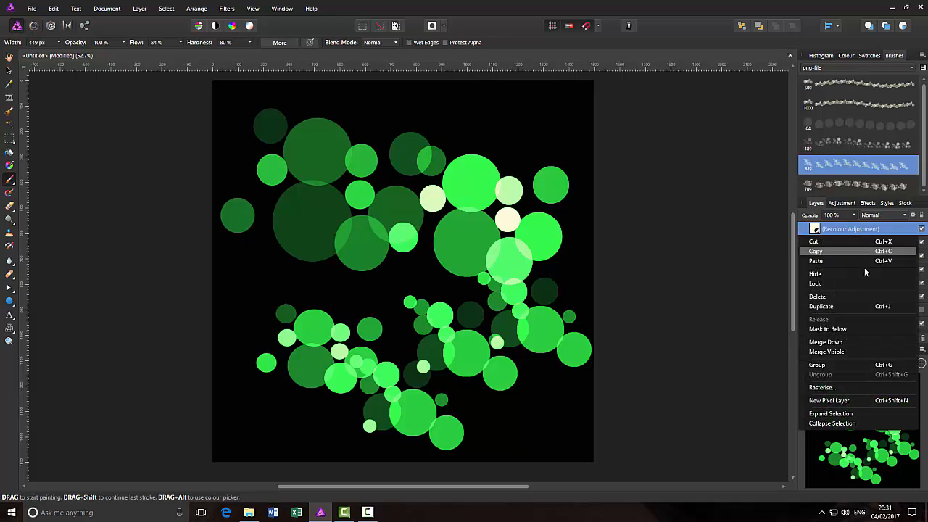
pyautogui.click(826, 329)
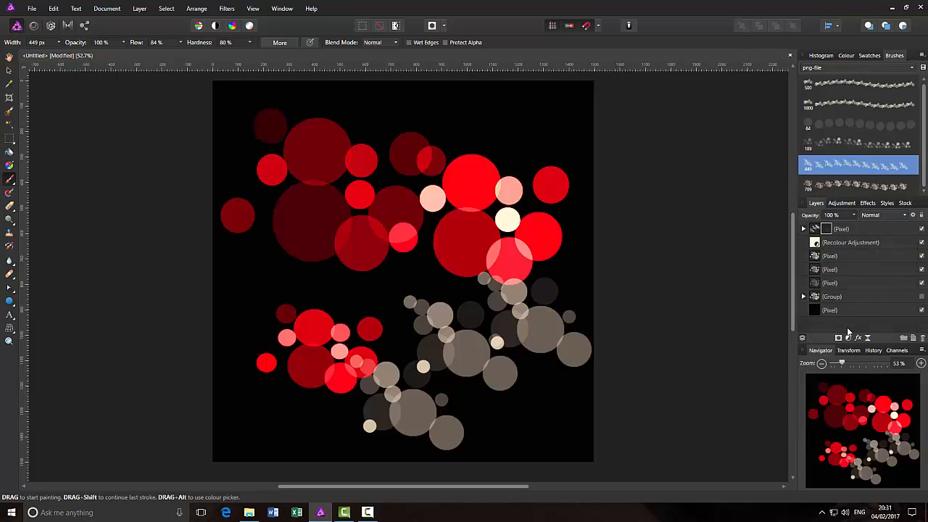
pyautogui.moveTo(827, 314); pyautogui.dragTo(803, 296)
pyautogui.click(802, 229)
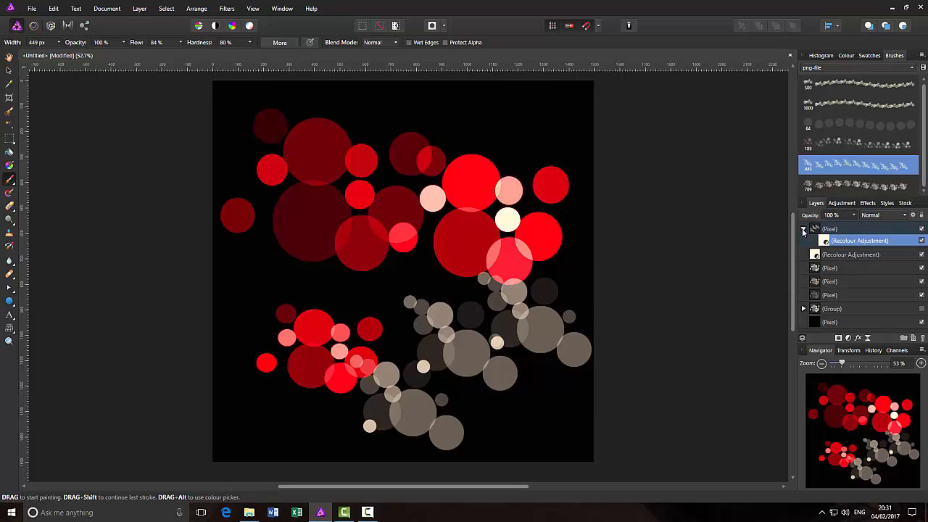
pyautogui.click(802, 229)
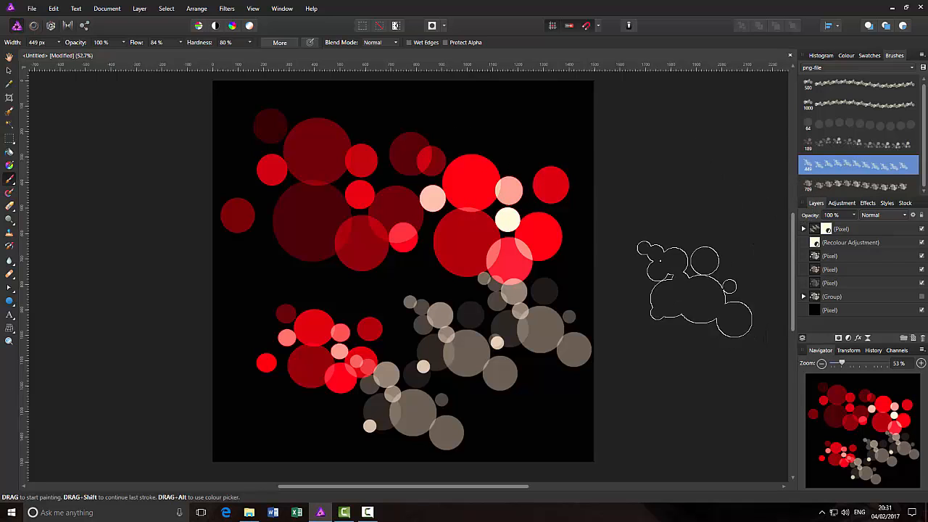
# Show the available adjustments with the Recolour presets collapsed.
pyautogui.click(841, 203)
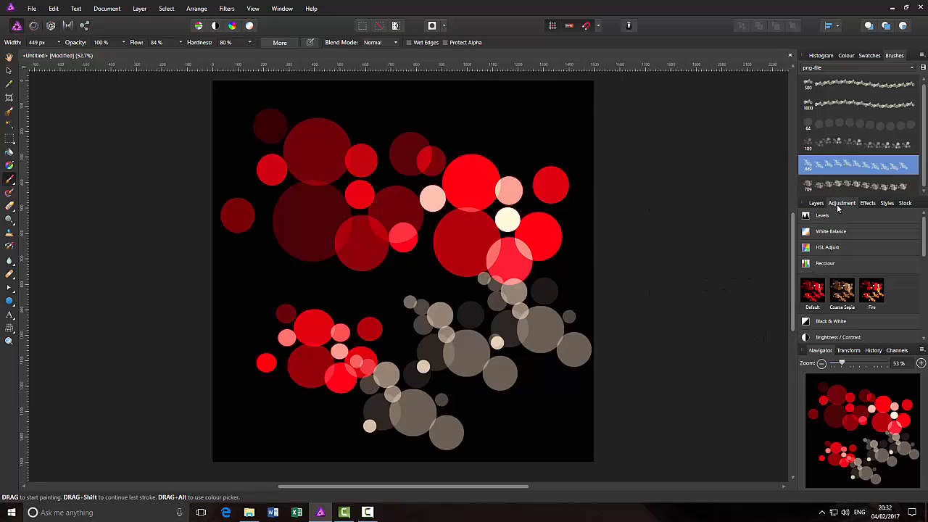
pyautogui.click(854, 264)
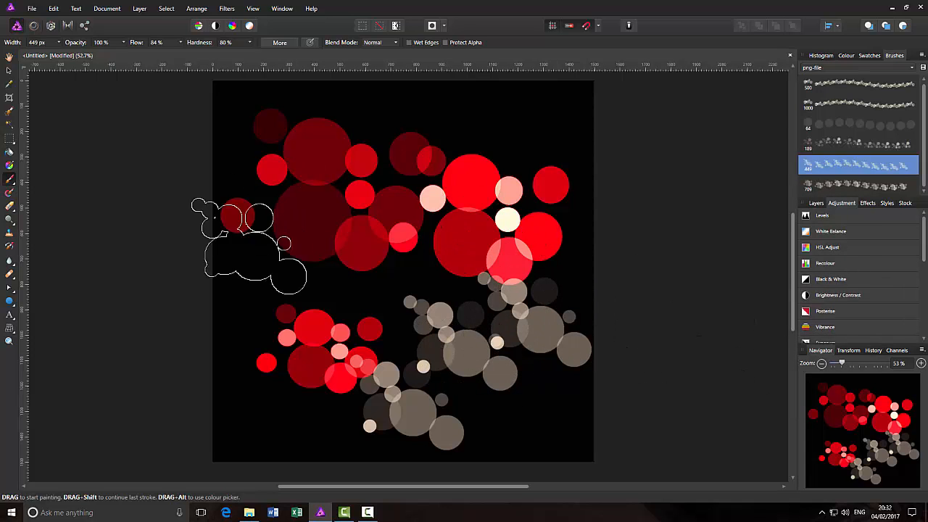